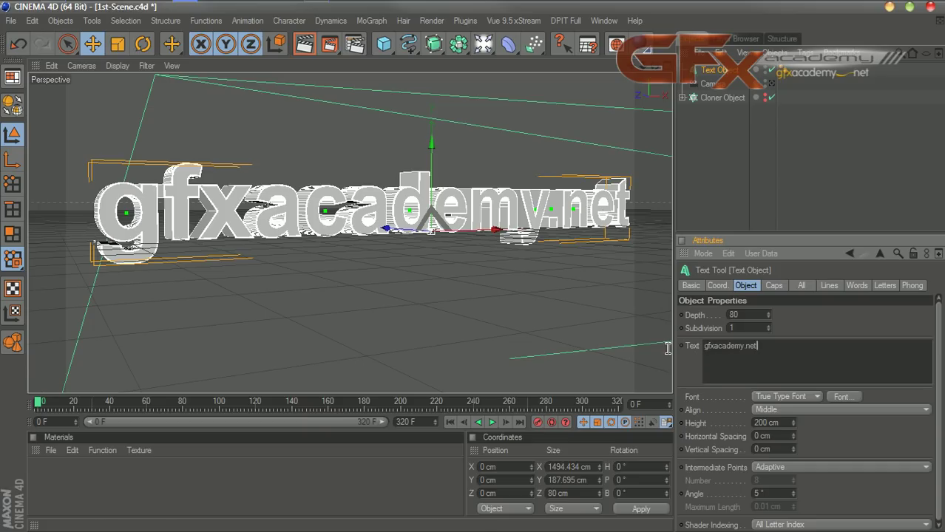
Change the text object's wording to GFXACADEMY.NET and reduce its height to about 102 cm.
{"action": "key", "text": "ctrl+a"}
{"action": "type", "text": "GFX"}
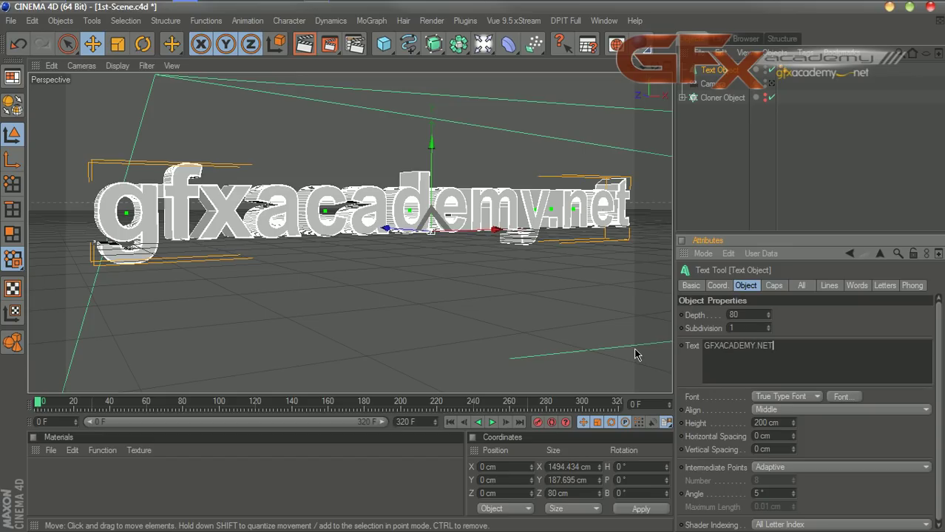
{"action": "left_click", "coordinate": [780, 421]}
{"action": "scroll", "coordinate": [462, 215], "scroll_direction": "down", "scroll_amount": 2}
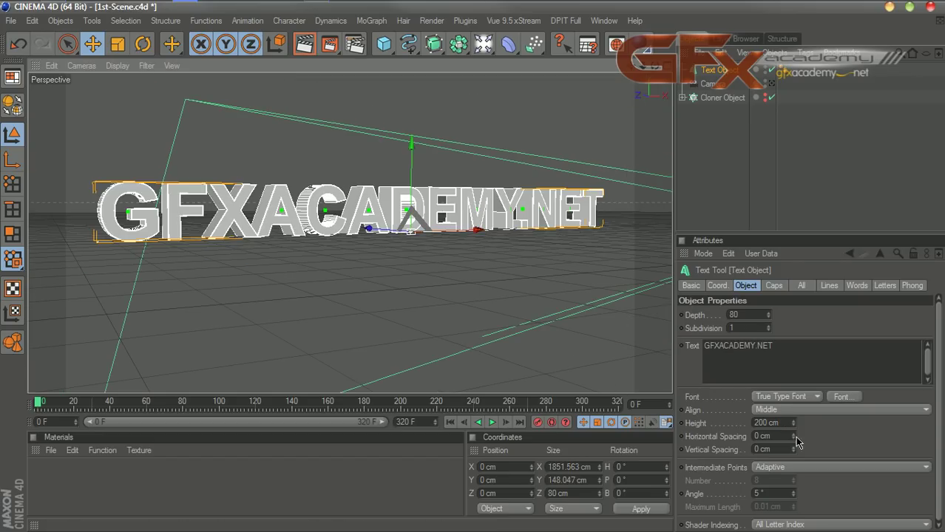
{"action": "left_click_drag", "start_coordinate": [794, 424], "coordinate": [794, 478]}
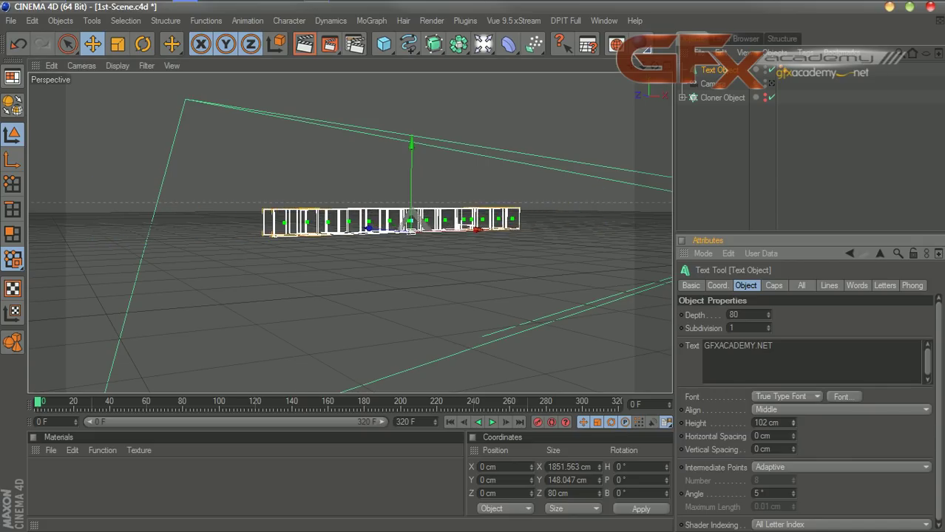
{"action": "scroll", "coordinate": [596, 226], "scroll_direction": "up", "scroll_amount": 5}
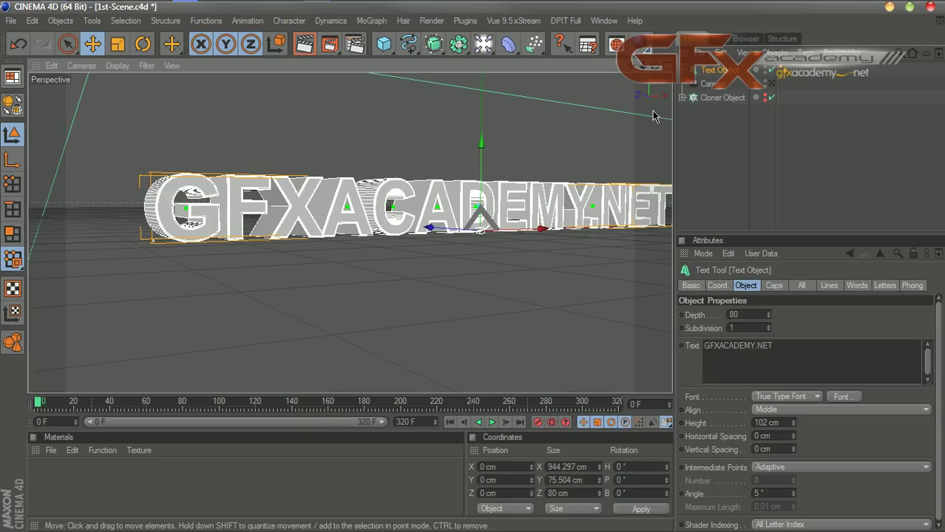
Set the text object's subdivision to 3.
{"action": "left_click_drag", "start_coordinate": [632, 66], "coordinate": [566, 80]}
{"action": "left_click_drag", "start_coordinate": [655, 66], "coordinate": [493, 43]}
{"action": "left_click_drag", "start_coordinate": [275, 198], "coordinate": [276, 204], "text": "alt"}
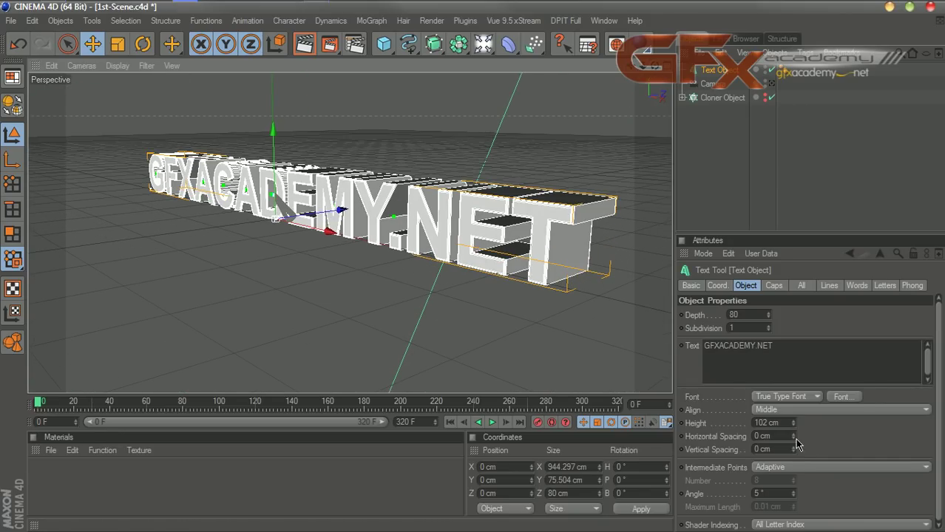
{"action": "left_click", "coordinate": [769, 326]}
{"action": "left_click", "coordinate": [769, 326]}
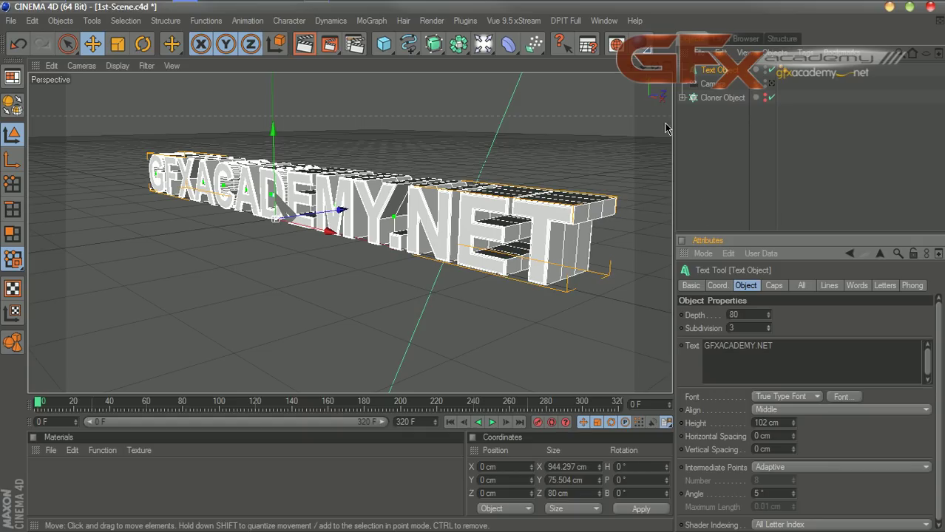
{"action": "mouse_move", "coordinate": [654, 65]}
{"action": "left_mouse_down"}
{"action": "mouse_move", "coordinate": [676, 62]}
{"action": "mouse_move", "coordinate": [517, 58]}
{"action": "mouse_move", "coordinate": [636, 53]}
{"action": "mouse_move", "coordinate": [740, 78]}
{"action": "mouse_move", "coordinate": [658, 74]}
{"action": "left_mouse_up"}
{"action": "left_click_drag", "start_coordinate": [275, 218], "coordinate": [276, 198], "text": "alt"}
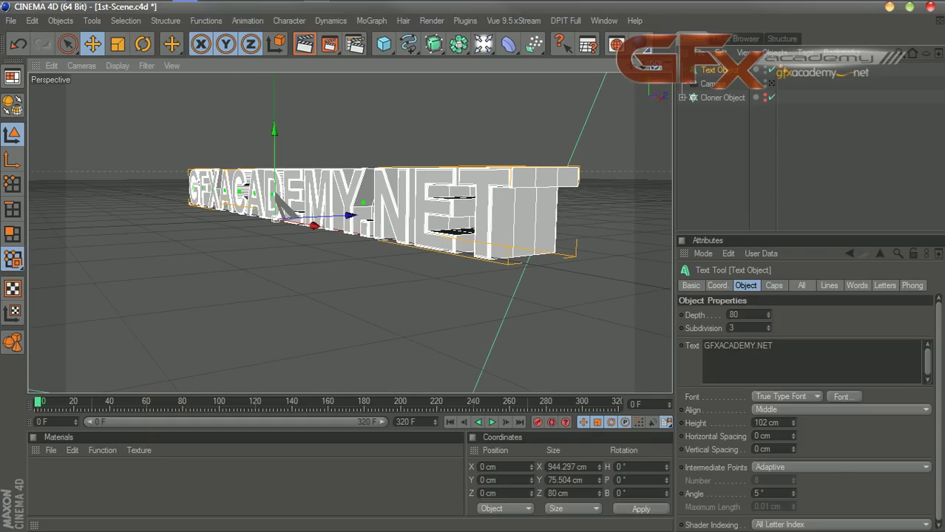
Make the Cloner Object's stripes visible in the viewport and leave the camera view for the free perspective view.
{"action": "left_click", "coordinate": [771, 83]}
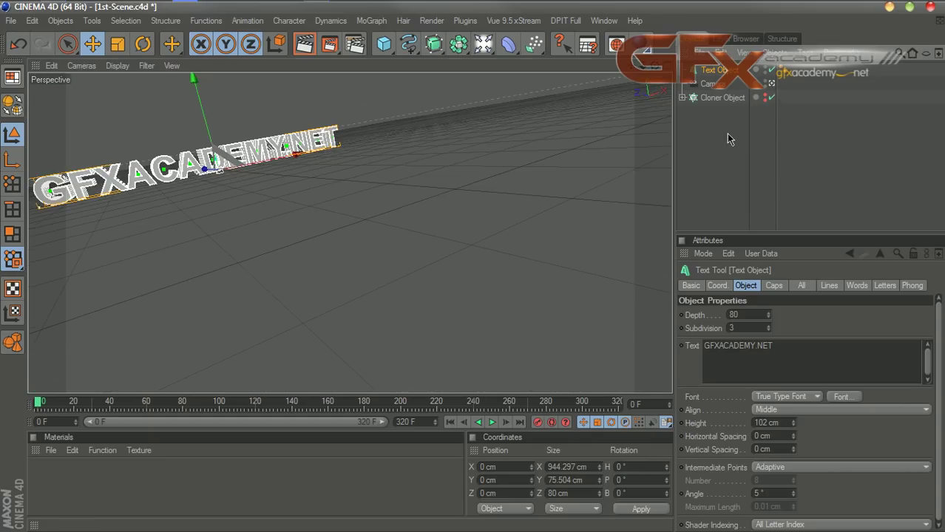
{"action": "left_click", "coordinate": [769, 97]}
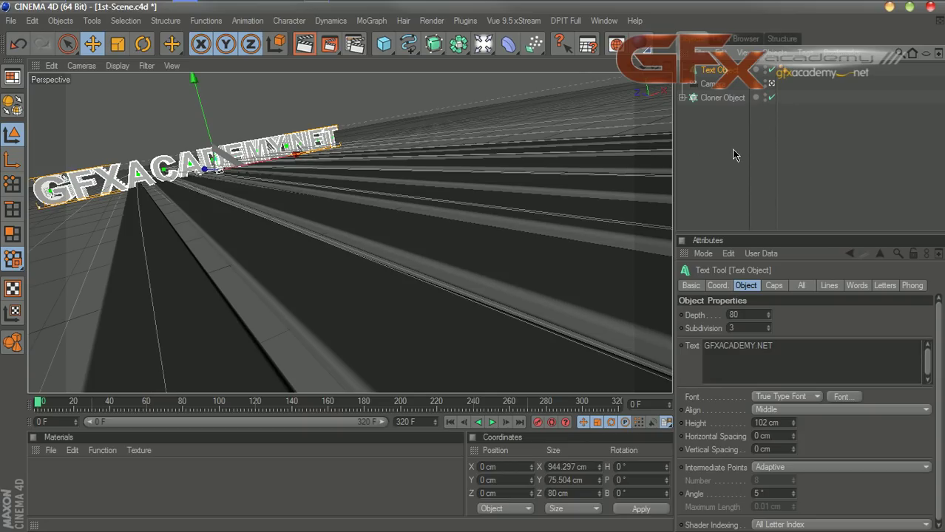
{"action": "left_click", "coordinate": [772, 85]}
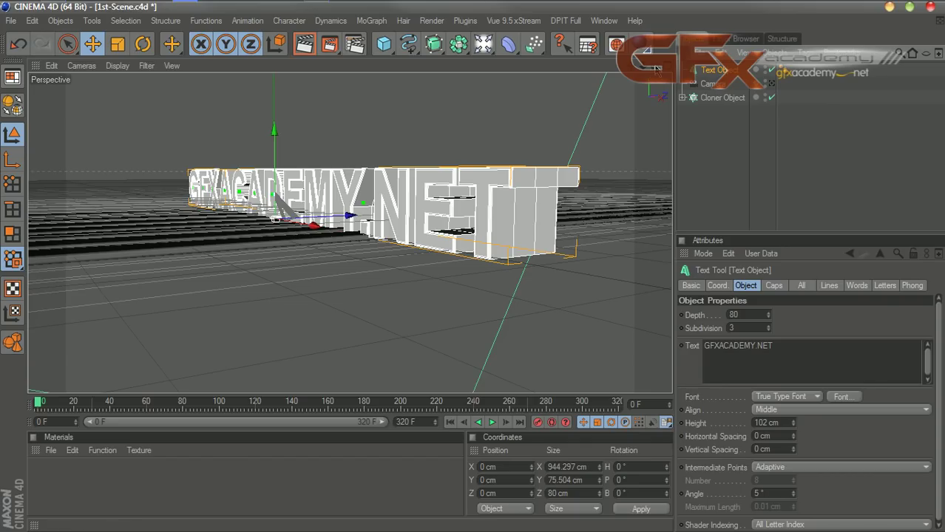
{"action": "left_click_drag", "start_coordinate": [310, 162], "coordinate": [497, 179], "text": "alt"}
{"action": "scroll", "coordinate": [498, 178], "scroll_direction": "down", "scroll_amount": 4}
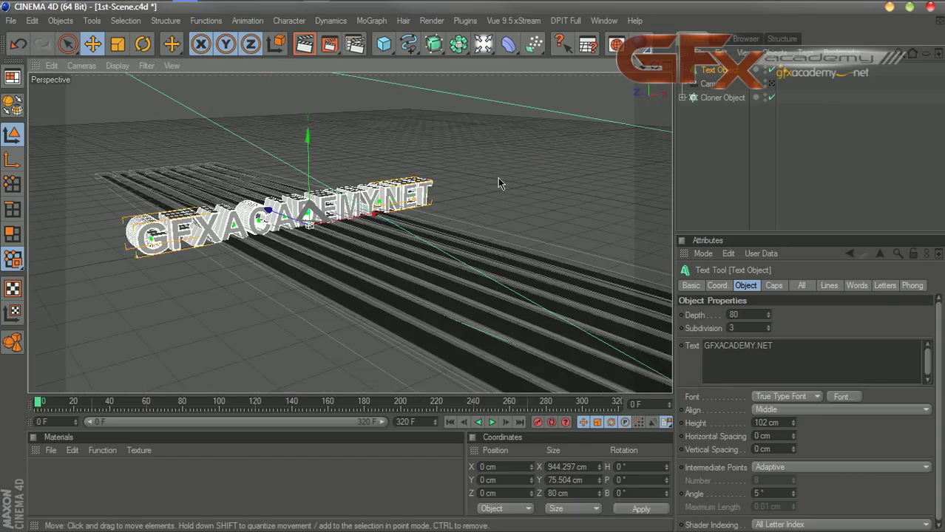
{"action": "scroll", "coordinate": [530, 168], "scroll_direction": "down", "scroll_amount": 3}
{"action": "scroll", "coordinate": [532, 169], "scroll_direction": "up", "scroll_amount": 3}
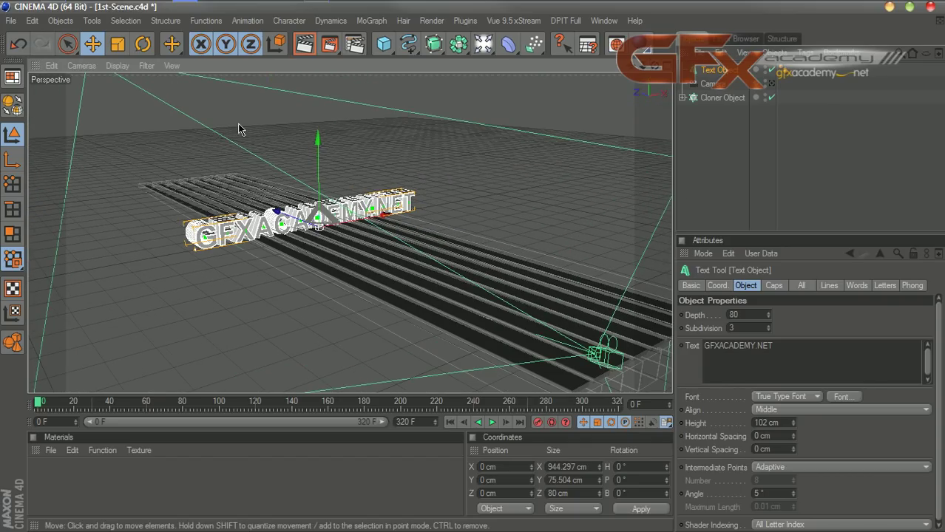
Rotate the text to a heading of -90° and move it along the stripes to about Z 755 cm.
{"action": "left_click", "coordinate": [143, 43]}
{"action": "left_click_drag", "start_coordinate": [314, 244], "coordinate": [218, 227]}
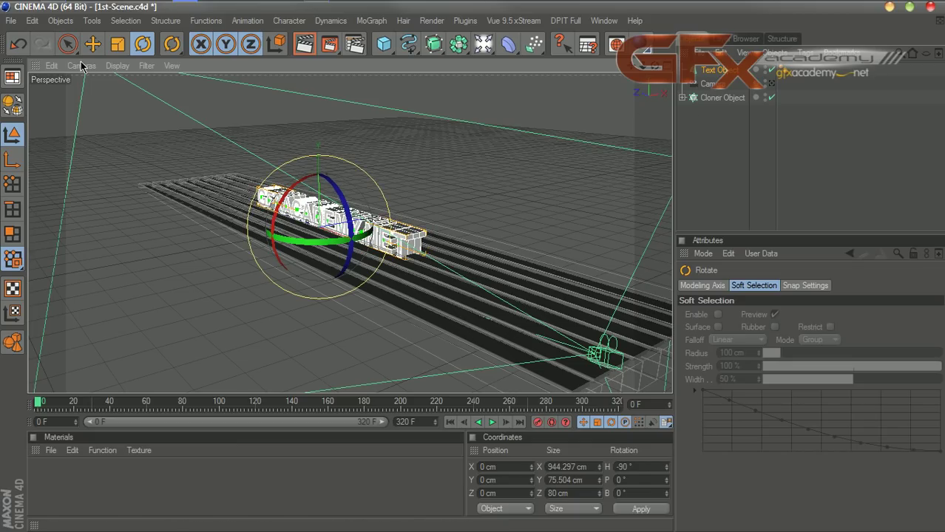
{"action": "key", "text": "e"}
{"action": "left_click_drag", "start_coordinate": [367, 247], "coordinate": [299, 220]}
{"action": "left_click_drag", "start_coordinate": [260, 190], "coordinate": [231, 177]}
Look through the scene camera and record keyframes for its coordinates at frame 0.
{"action": "left_click", "coordinate": [771, 84]}
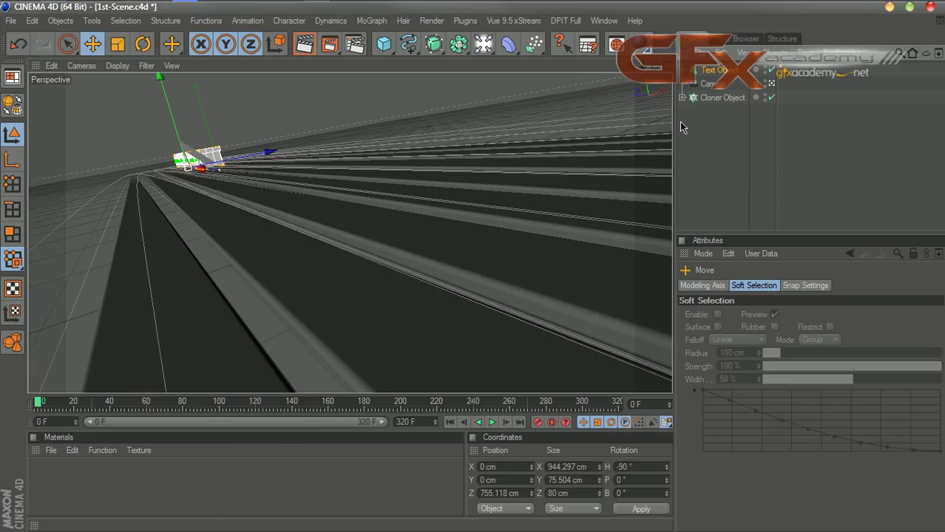
{"action": "left_click", "coordinate": [708, 85]}
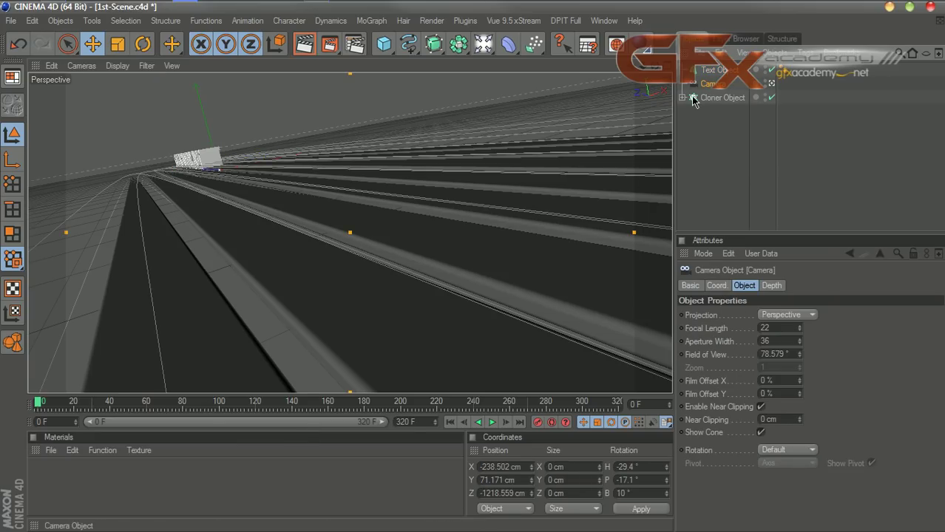
{"action": "left_click", "coordinate": [716, 286]}
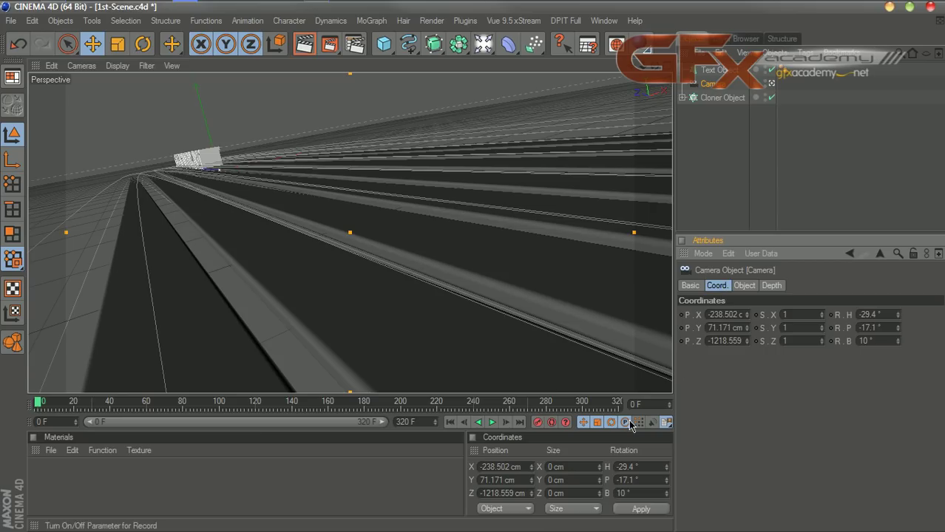
{"action": "left_click", "coordinate": [537, 422]}
At frame 100, shift the camera to about X -111 cm, Y 61 cm and Z -1218 cm and record a keyframe.
{"action": "left_click_drag", "start_coordinate": [42, 405], "coordinate": [219, 400]}
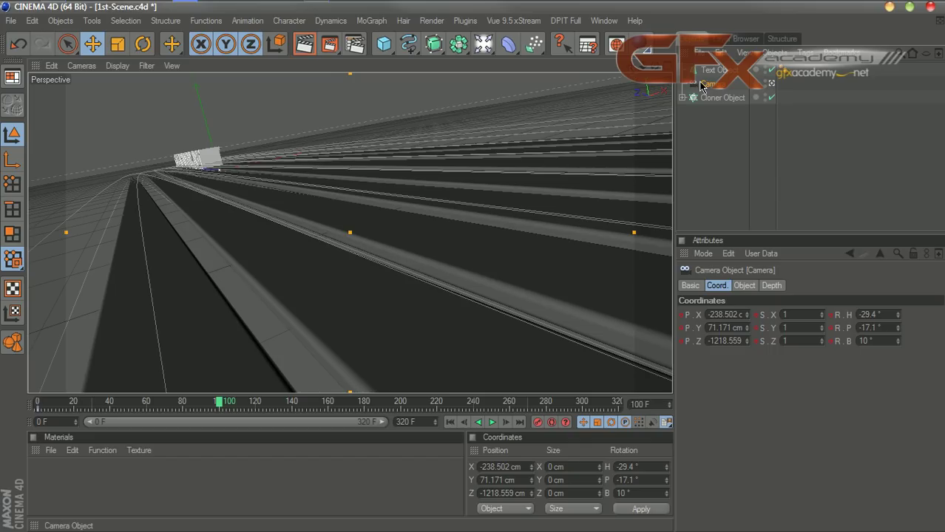
{"action": "left_click_drag", "start_coordinate": [632, 66], "coordinate": [659, 65]}
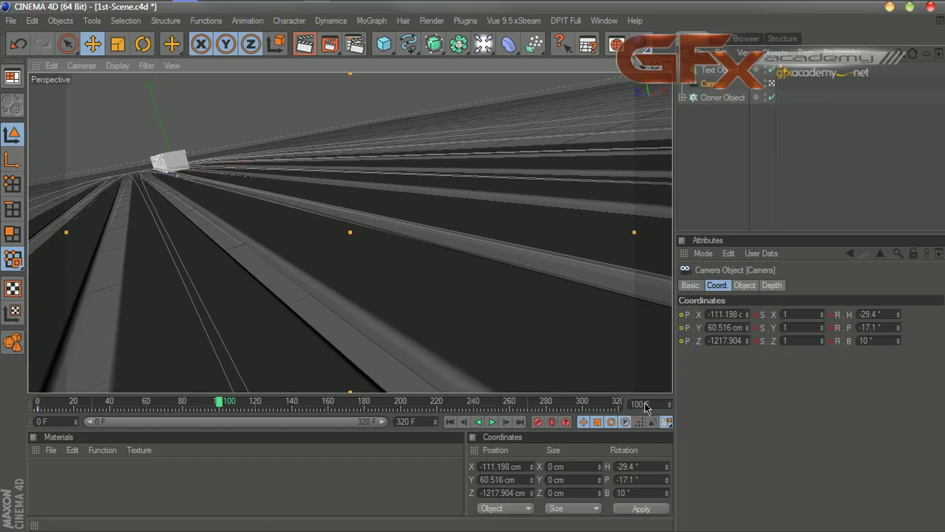
{"action": "left_click", "coordinate": [537, 423]}
Play back the camera animation from the start and return to frame 0.
{"action": "left_click", "coordinate": [449, 422]}
{"action": "left_click", "coordinate": [492, 422]}
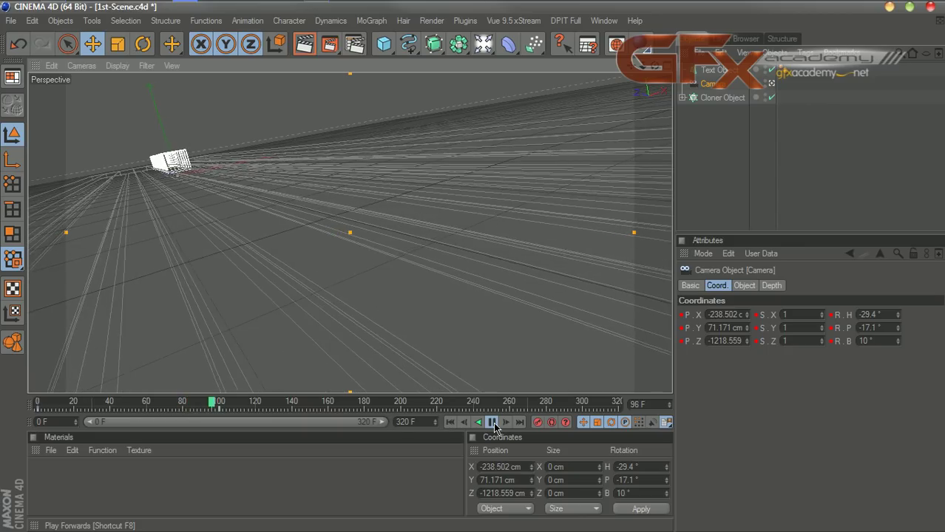
{"action": "left_click", "coordinate": [492, 422]}
{"action": "left_click_drag", "start_coordinate": [213, 406], "coordinate": [8, 402]}
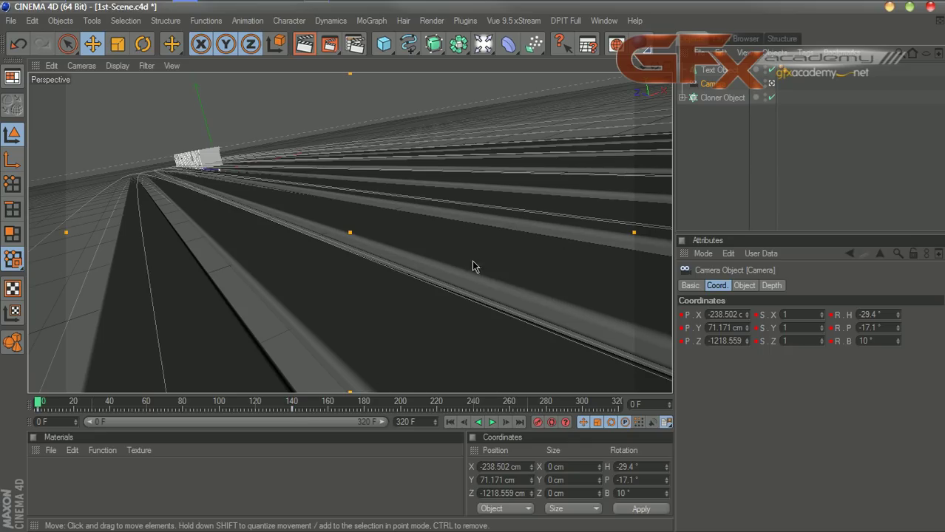
Move the text farther along the stripes to about Z 1367 cm and record its keyframe at frame 0.
{"action": "left_click", "coordinate": [714, 70]}
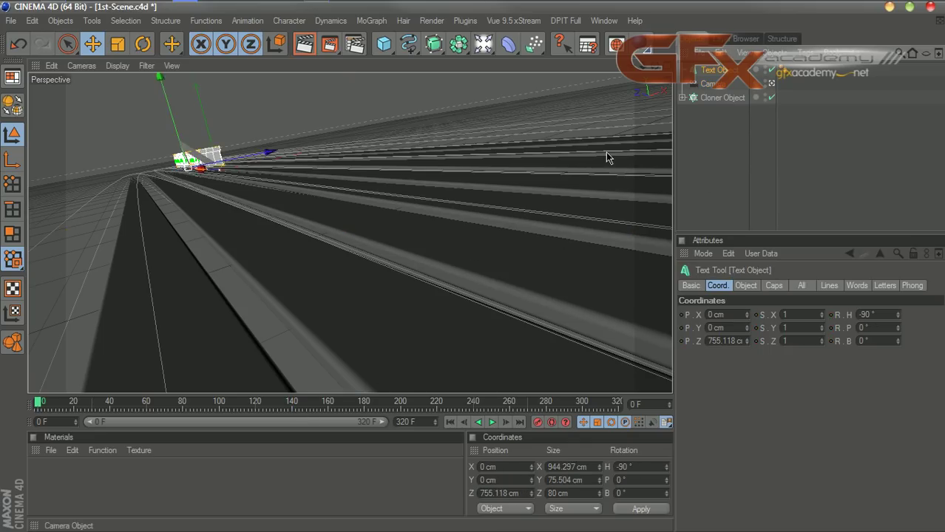
{"action": "left_click_drag", "start_coordinate": [200, 169], "coordinate": [185, 167]}
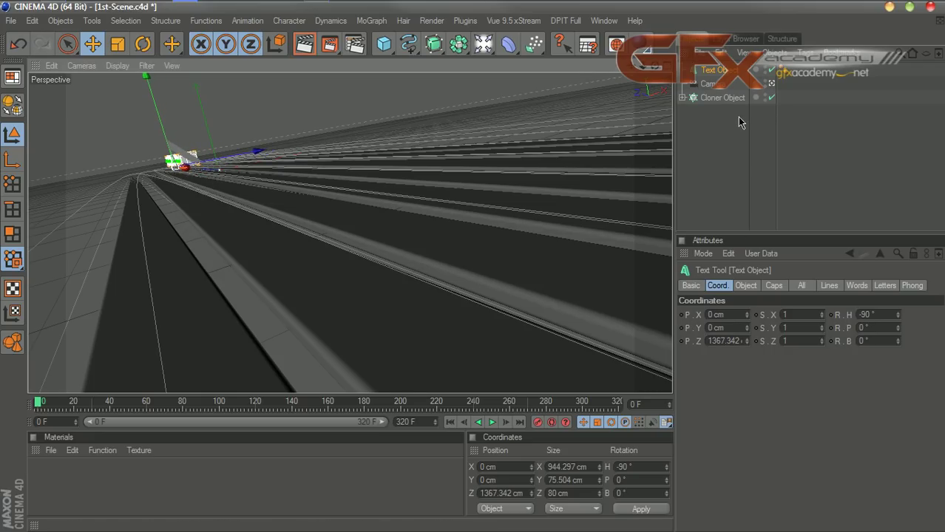
{"action": "left_click", "coordinate": [537, 422]}
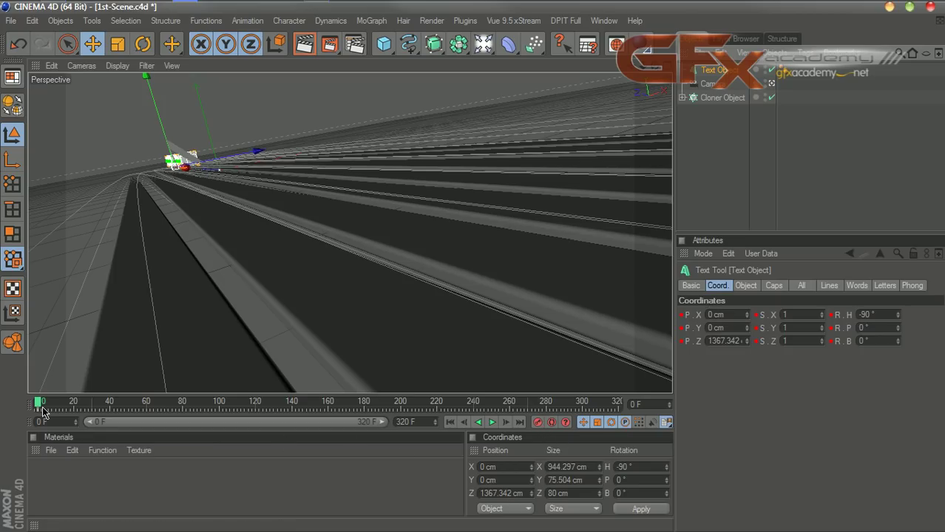
At frame 100, move the text along the stripes past the camera and record its second keyframe.
{"action": "left_click_drag", "start_coordinate": [37, 405], "coordinate": [219, 417]}
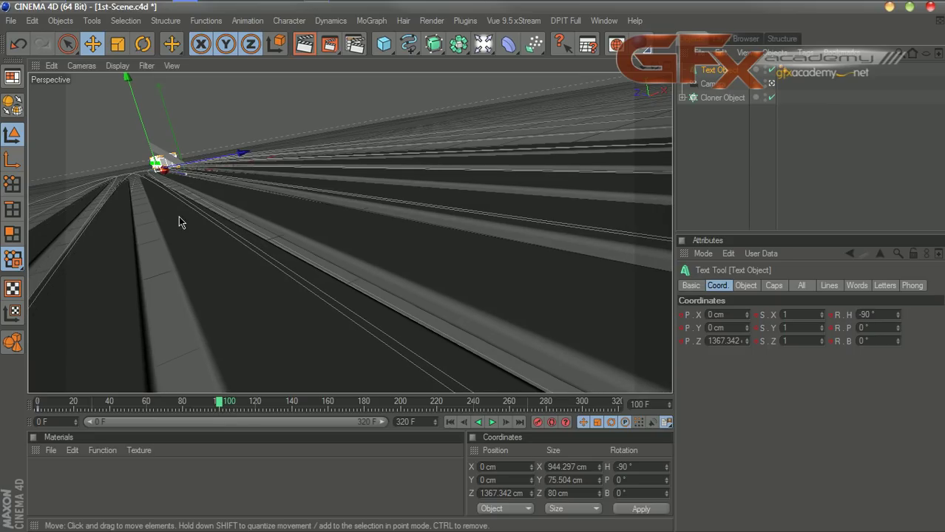
{"action": "left_click_drag", "start_coordinate": [166, 184], "coordinate": [151, 176]}
{"action": "left_click", "coordinate": [537, 423]}
Play back the text's movement from the start and return to frame 0.
{"action": "left_click", "coordinate": [449, 422]}
{"action": "left_click", "coordinate": [493, 422]}
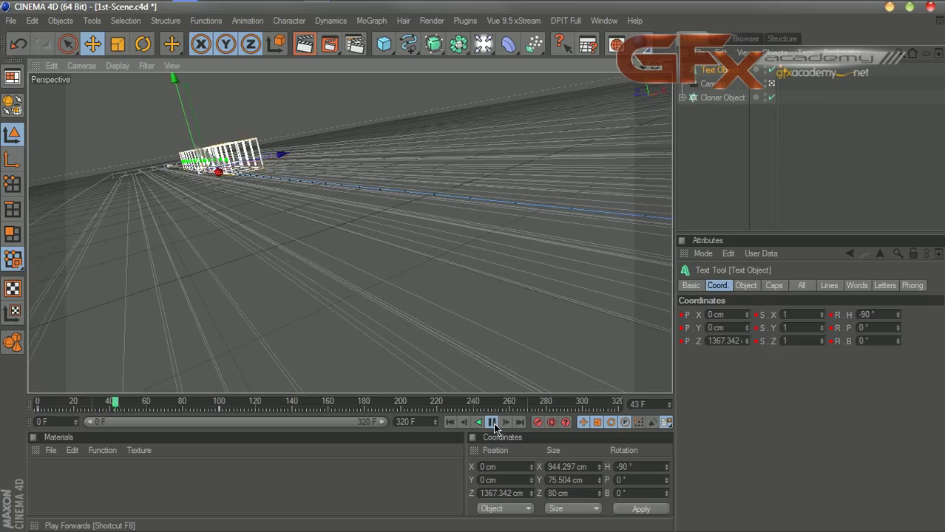
{"action": "left_click", "coordinate": [492, 422]}
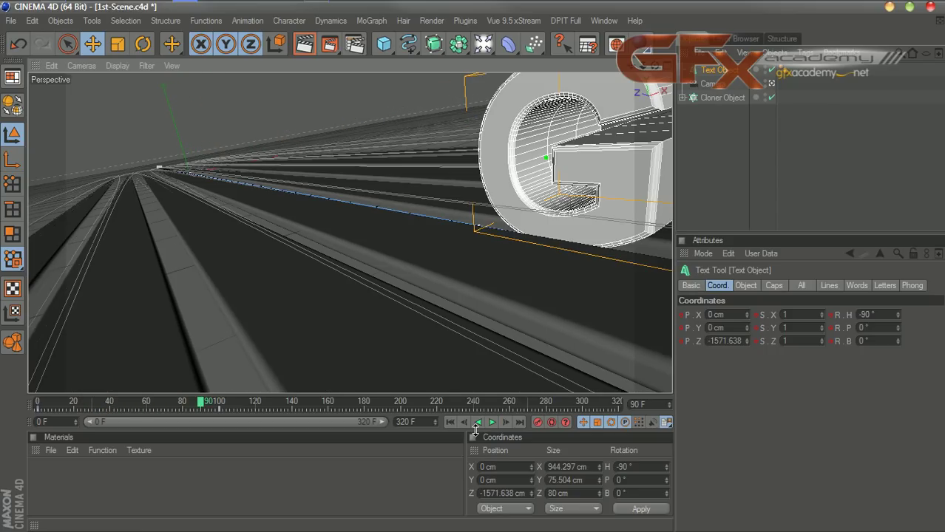
{"action": "left_click", "coordinate": [450, 422]}
Deselect all objects, preview the animation up to frame 62 with a rendered view, and return to frame 0.
{"action": "left_click", "coordinate": [701, 194]}
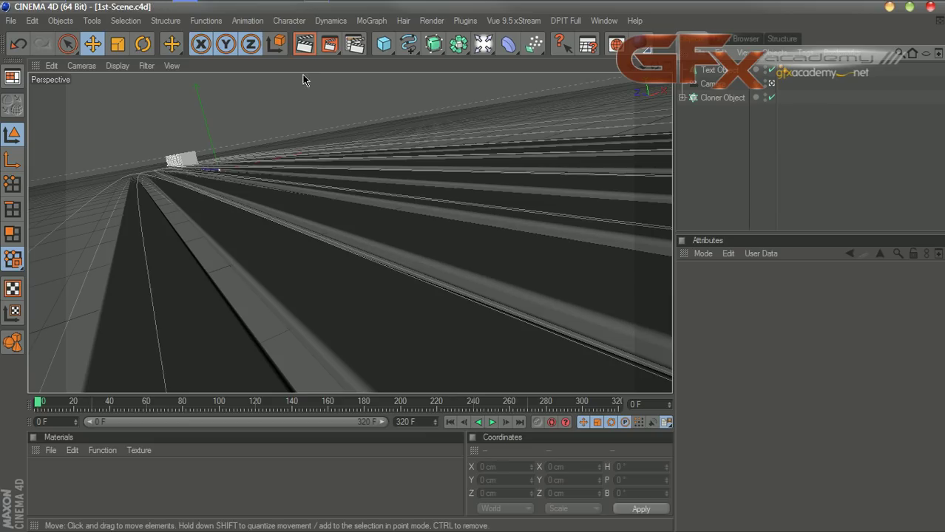
{"action": "left_click", "coordinate": [491, 422]}
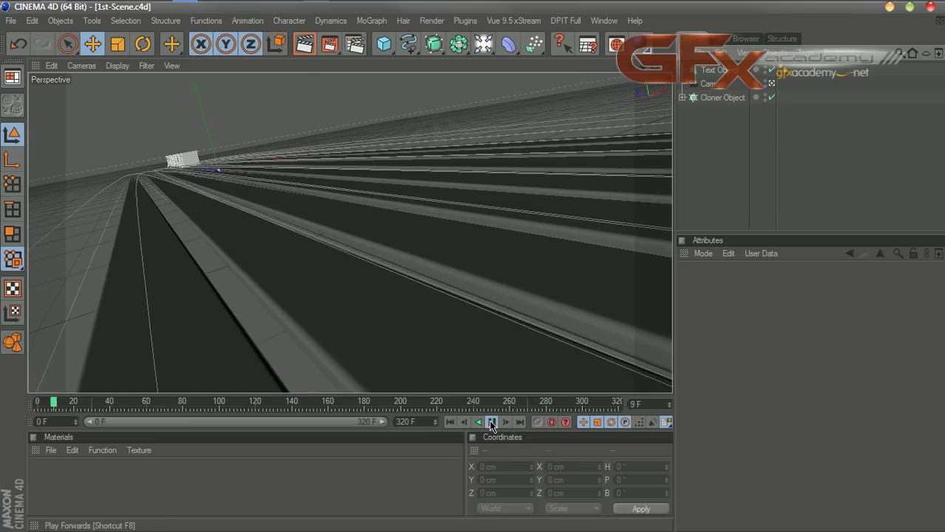
{"action": "left_click", "coordinate": [491, 423]}
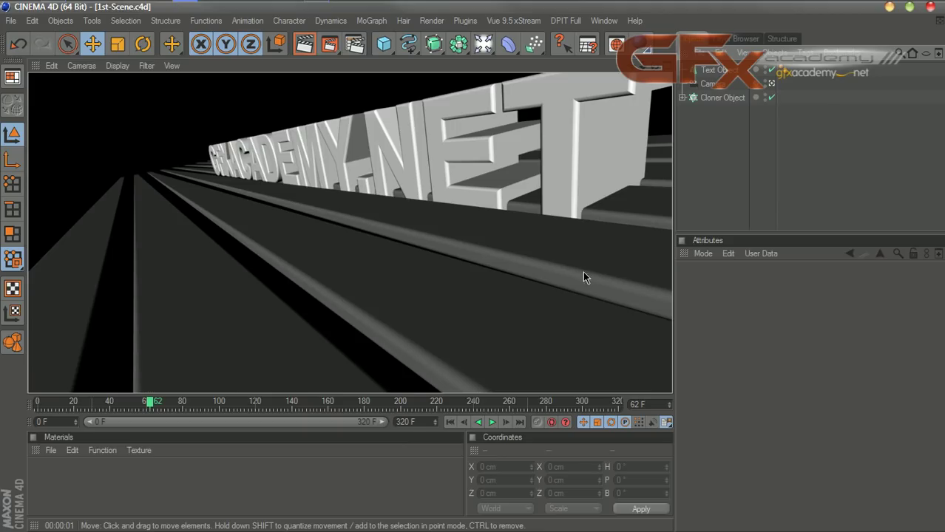
{"action": "left_click", "coordinate": [451, 424]}
Delete the text object's animation tracks for position, scale and rotation.
{"action": "left_click", "coordinate": [713, 69]}
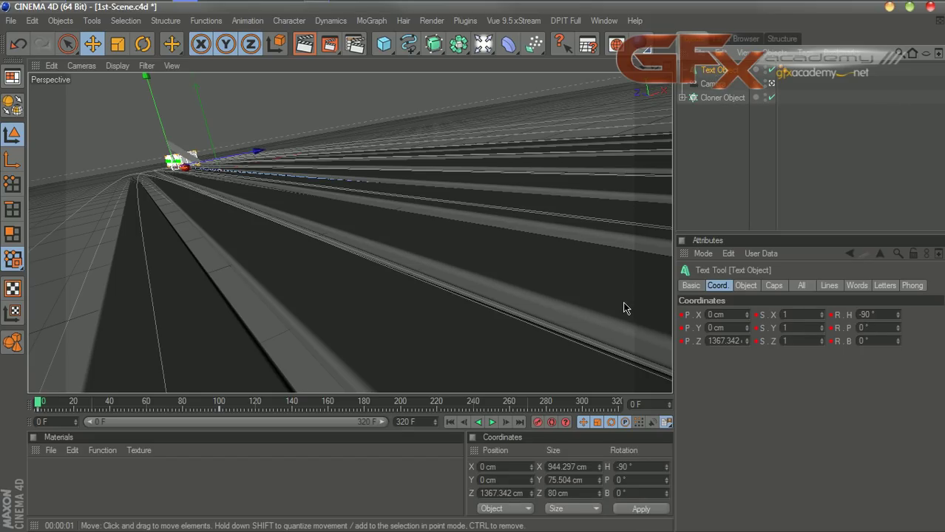
{"action": "right_click", "coordinate": [684, 340]}
{"action": "left_click", "coordinate": [804, 337]}
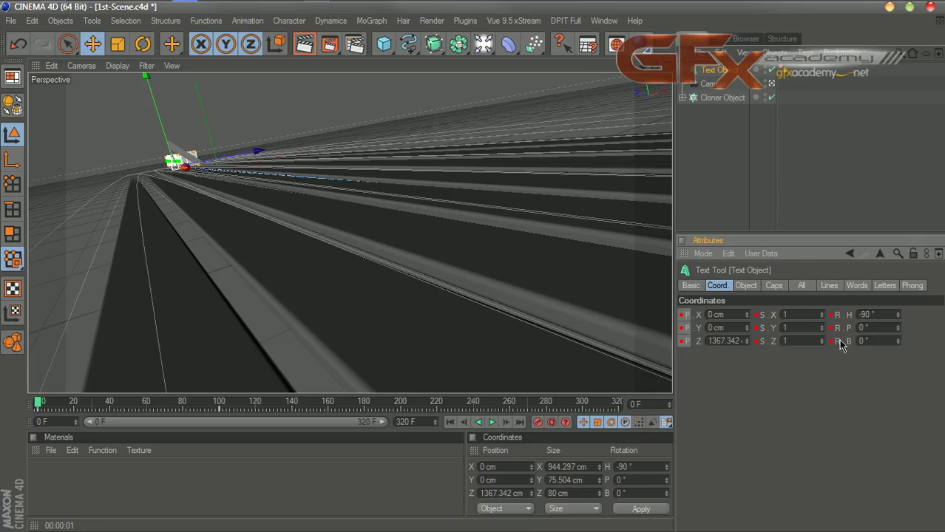
{"action": "right_click", "coordinate": [684, 342]}
{"action": "mouse_move", "coordinate": [747, 303]}
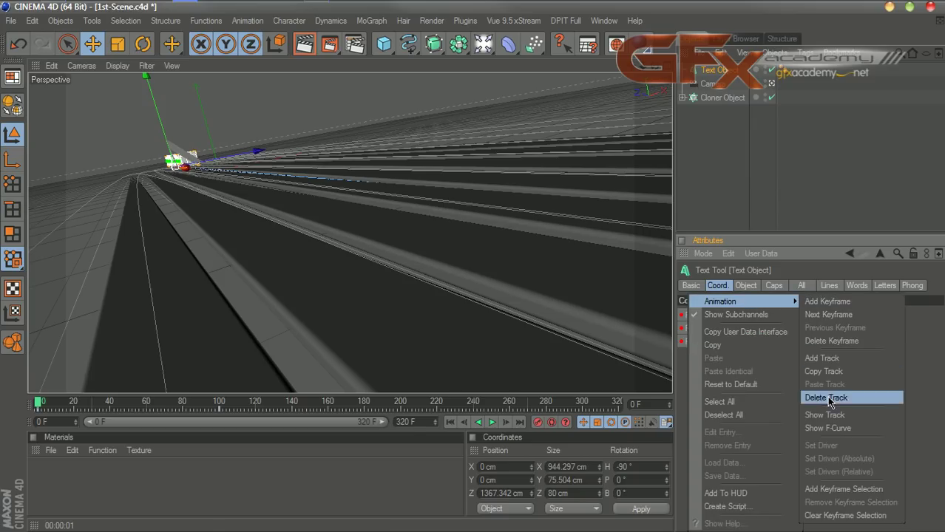
{"action": "left_click", "coordinate": [826, 397]}
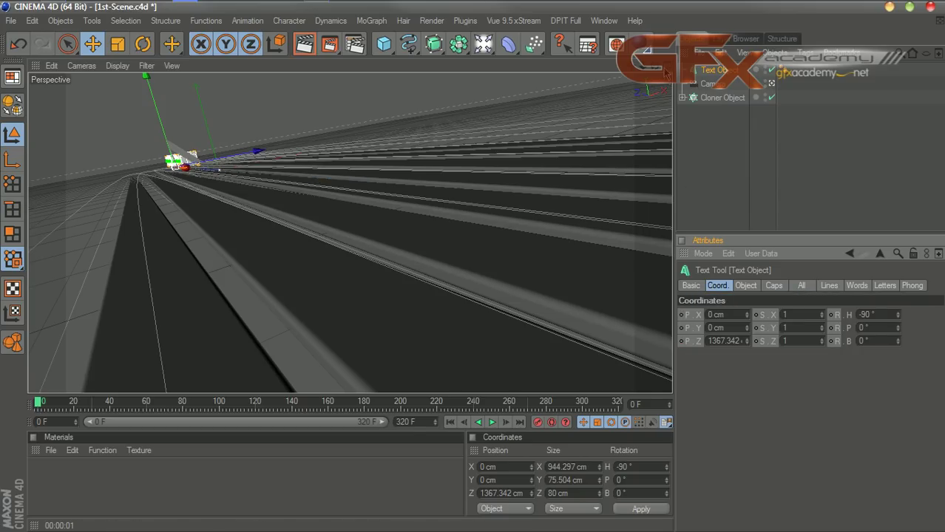
In the Right view, raise the text to about Y 5.8 cm, just above the stripes.
{"action": "left_click", "coordinate": [666, 67]}
{"action": "left_click", "coordinate": [344, 234]}
{"action": "scroll", "coordinate": [436, 257], "scroll_direction": "down", "scroll_amount": 4}
{"action": "left_click_drag", "start_coordinate": [631, 66], "coordinate": [251, 86]}
{"action": "scroll", "coordinate": [563, 189], "scroll_direction": "up", "scroll_amount": 5}
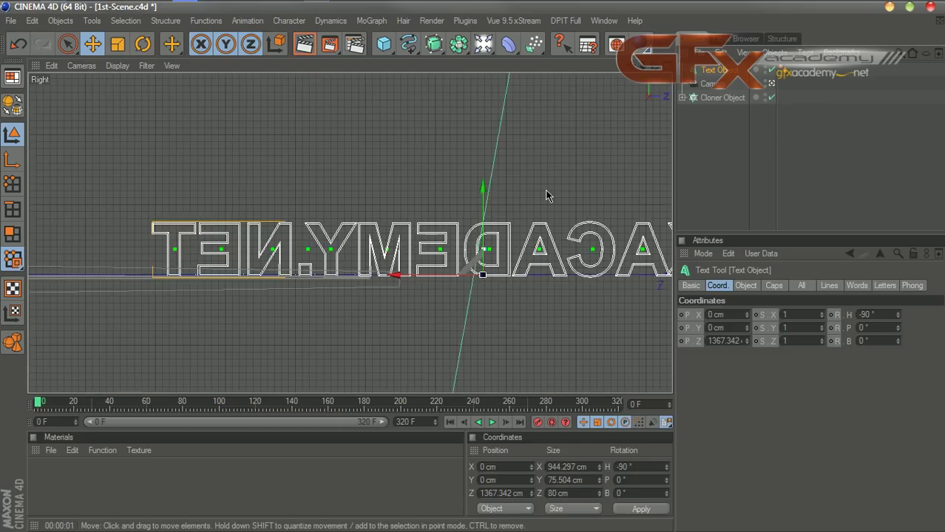
{"action": "left_click_drag", "start_coordinate": [528, 219], "coordinate": [528, 219]}
{"action": "left_click_drag", "start_coordinate": [521, 286], "coordinate": [527, 281]}
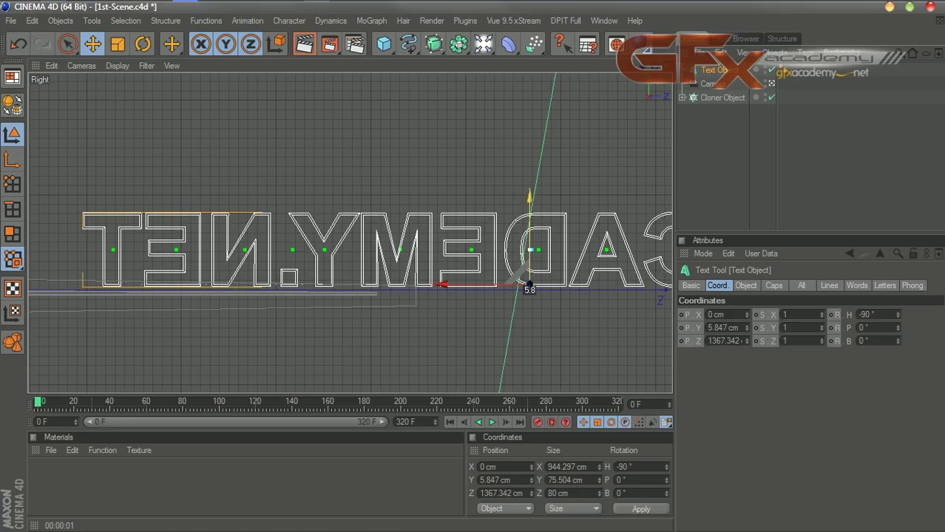
In the Perspective view, raise the text to Y 7.71 cm and move it to about Z 1520 cm at the stripes' far end.
{"action": "middle_click", "coordinate": [474, 270]}
{"action": "left_click", "coordinate": [344, 65]}
{"action": "left_click_drag", "start_coordinate": [191, 175], "coordinate": [170, 164]}
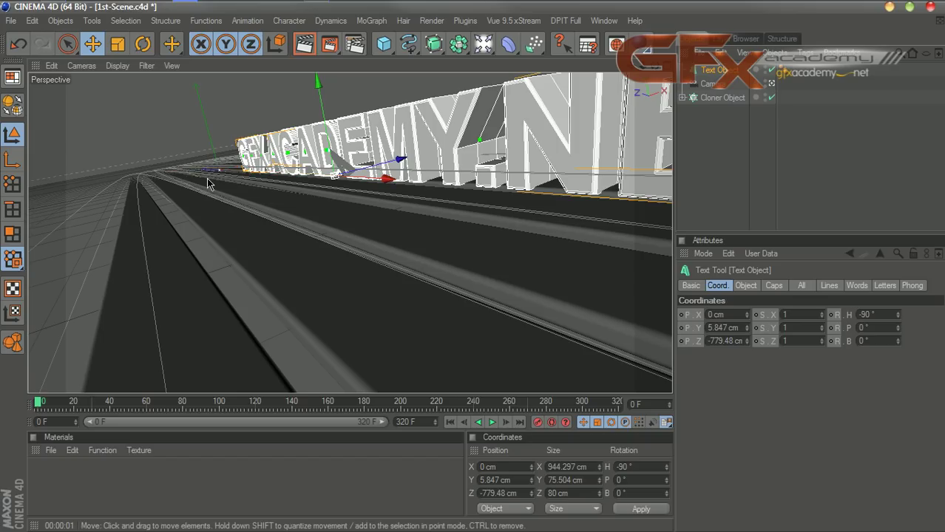
{"action": "left_click_drag", "start_coordinate": [318, 98], "coordinate": [317, 91]}
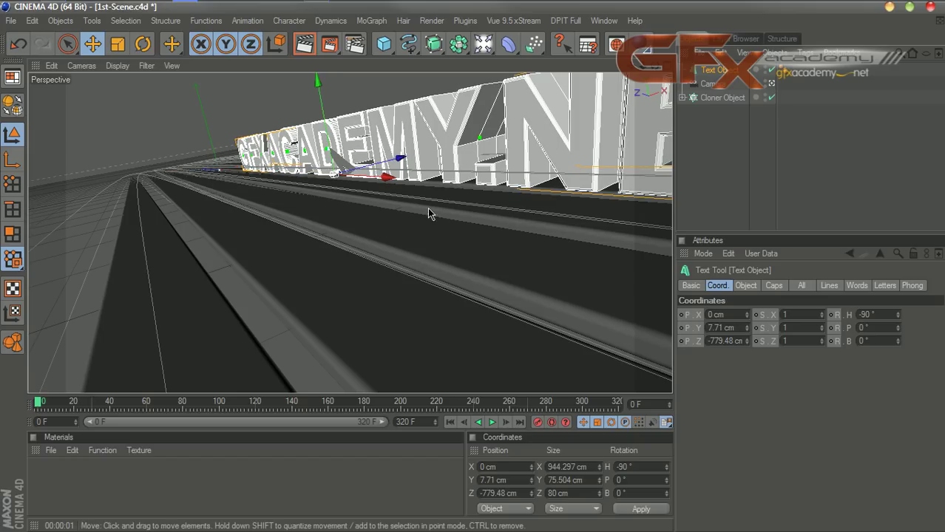
{"action": "left_click_drag", "start_coordinate": [386, 185], "coordinate": [333, 173]}
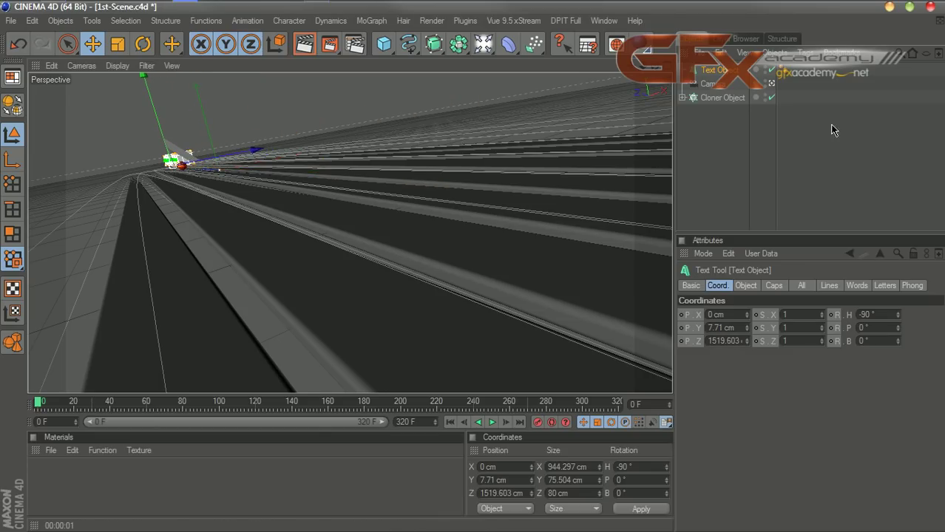
Keyframe the text at frame 0, and keyframe it at frame 100 after moving it along the stripes past the camera.
{"action": "left_click", "coordinate": [538, 422]}
{"action": "left_click", "coordinate": [217, 402]}
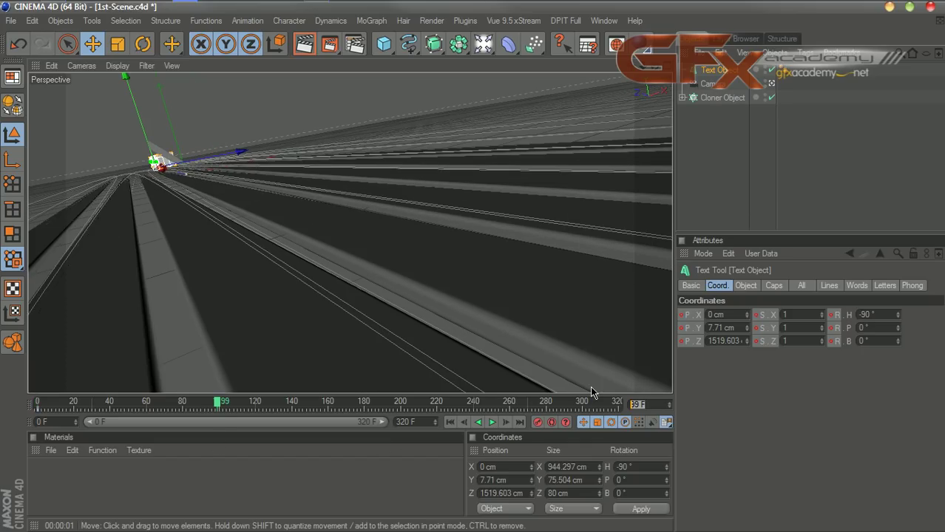
{"action": "type", "text": "100"}
{"action": "key", "text": "Return"}
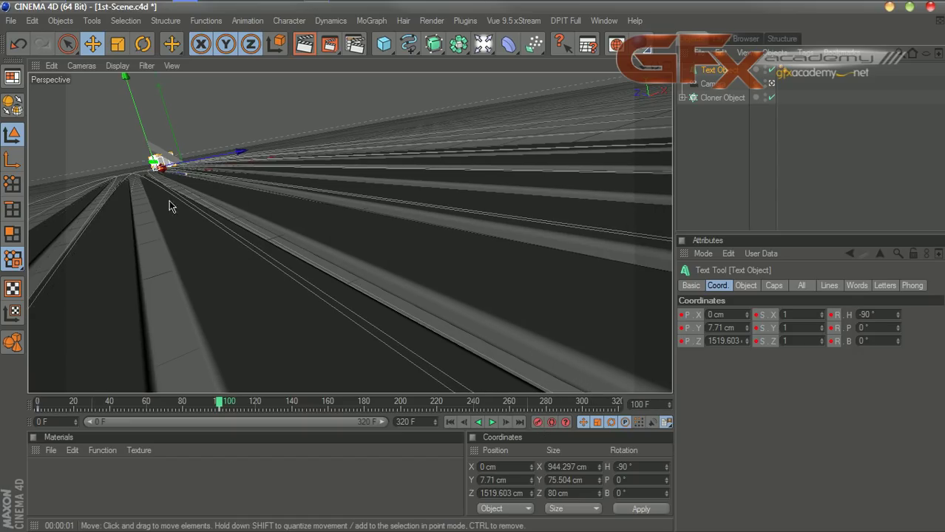
{"action": "left_click_drag", "start_coordinate": [161, 168], "coordinate": [637, 244]}
{"action": "left_click", "coordinate": [538, 423]}
Play back the newly keyed text movement from the start and return to frame 0.
{"action": "left_click", "coordinate": [449, 422]}
{"action": "left_click", "coordinate": [492, 422]}
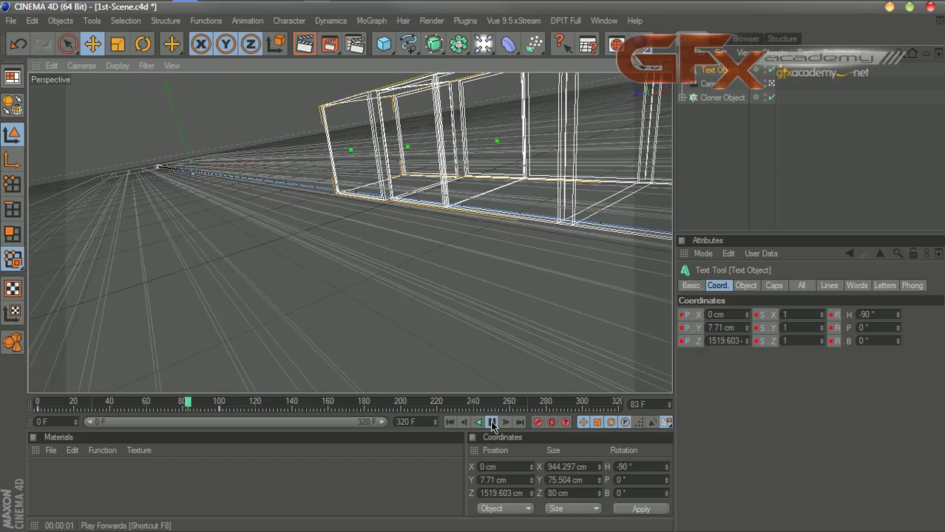
{"action": "left_click", "coordinate": [491, 422]}
{"action": "left_click", "coordinate": [449, 422]}
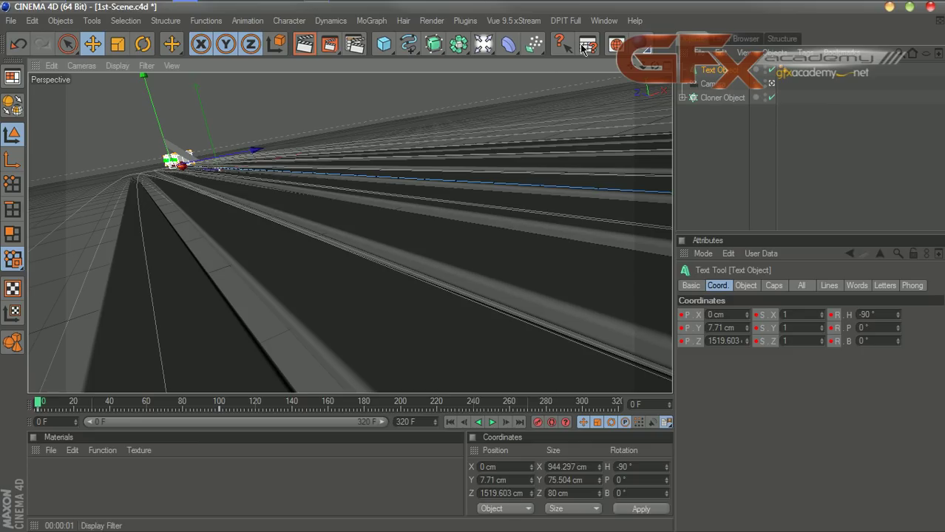
Open the Timeline in F-Curve mode and display the text object's Position X curve.
{"action": "left_click", "coordinate": [603, 21]}
{"action": "left_click", "coordinate": [618, 171]}
{"action": "left_click_drag", "start_coordinate": [441, 125], "coordinate": [719, 144]}
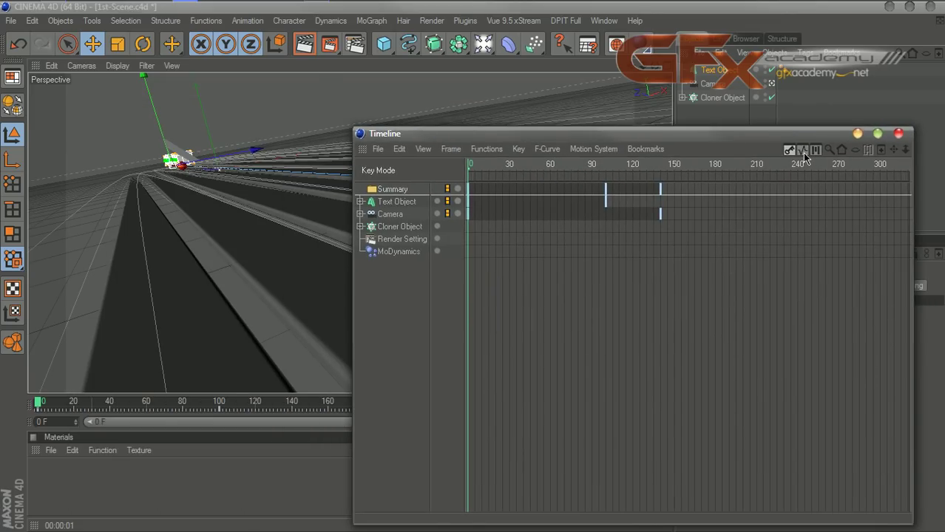
{"action": "left_click", "coordinate": [802, 150]}
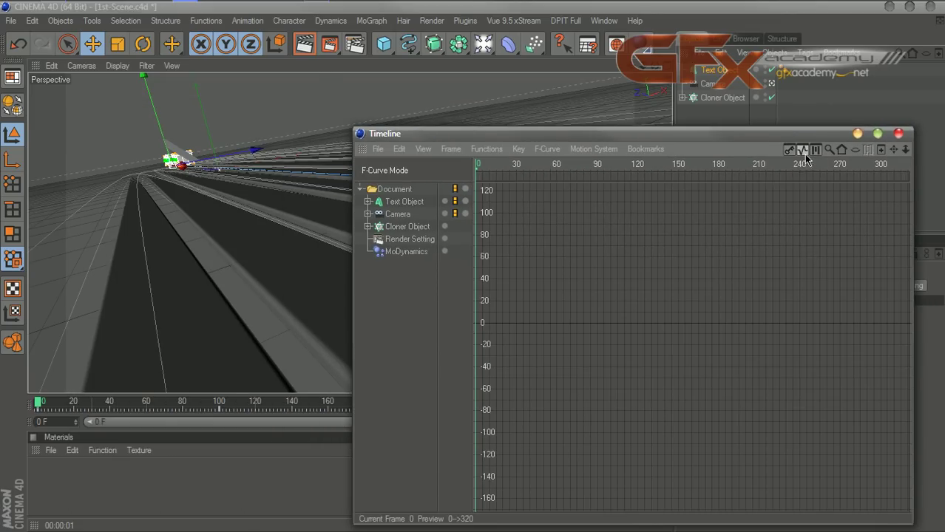
{"action": "left_click", "coordinate": [399, 204]}
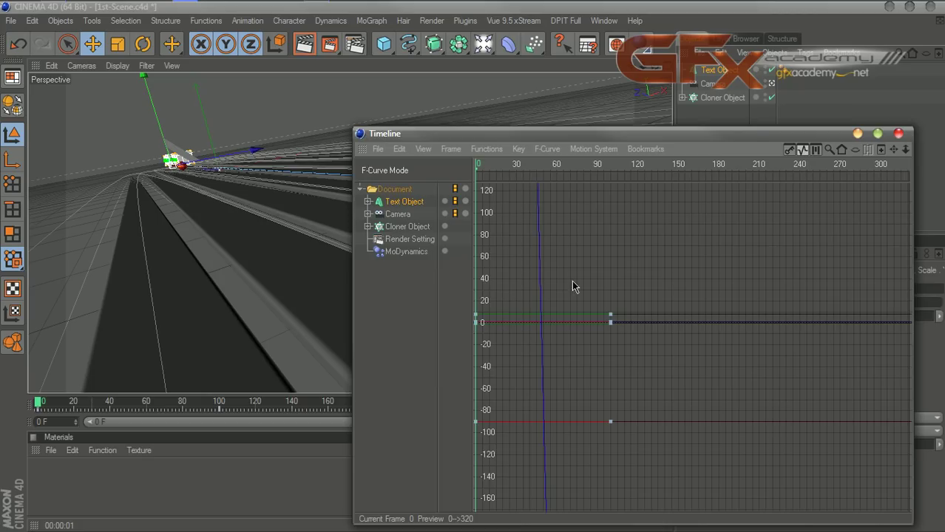
{"action": "left_click", "coordinate": [367, 202]}
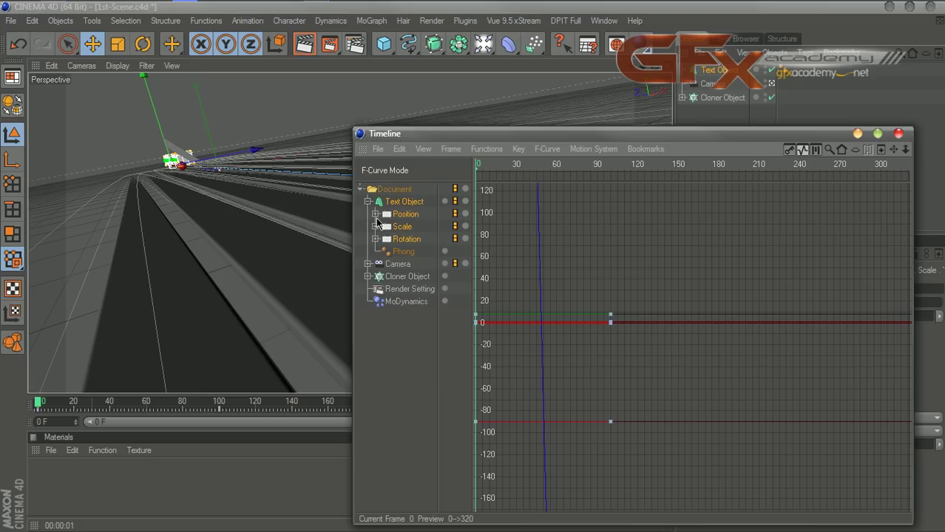
{"action": "left_click", "coordinate": [375, 214]}
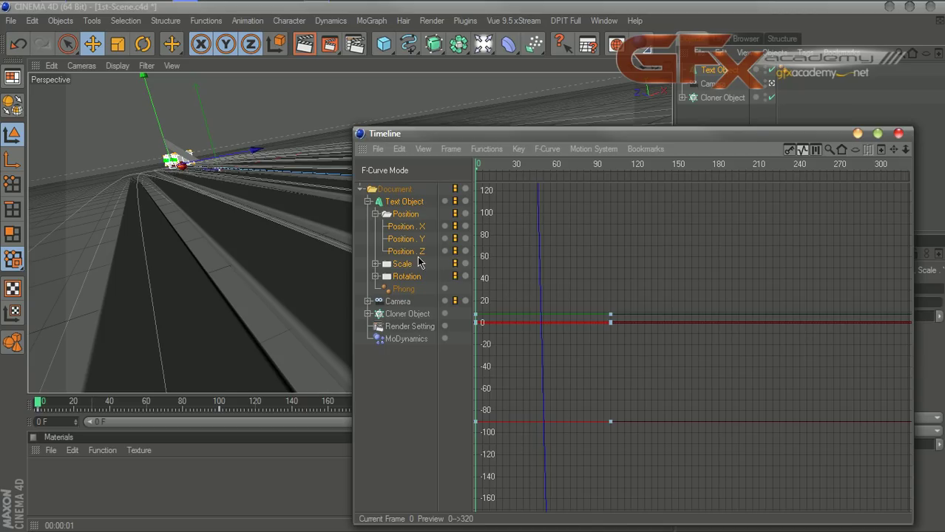
{"action": "left_click", "coordinate": [411, 229]}
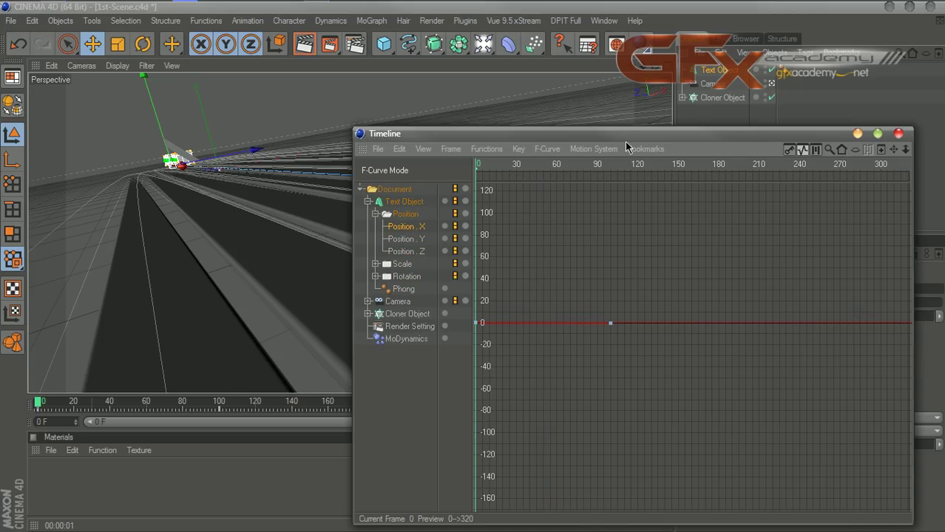
Select the Position X keys at frames 0 and 100 and frame the selected keys in the curve graph.
{"action": "left_click_drag", "start_coordinate": [634, 133], "coordinate": [563, 91]}
{"action": "left_click", "coordinate": [539, 281]}
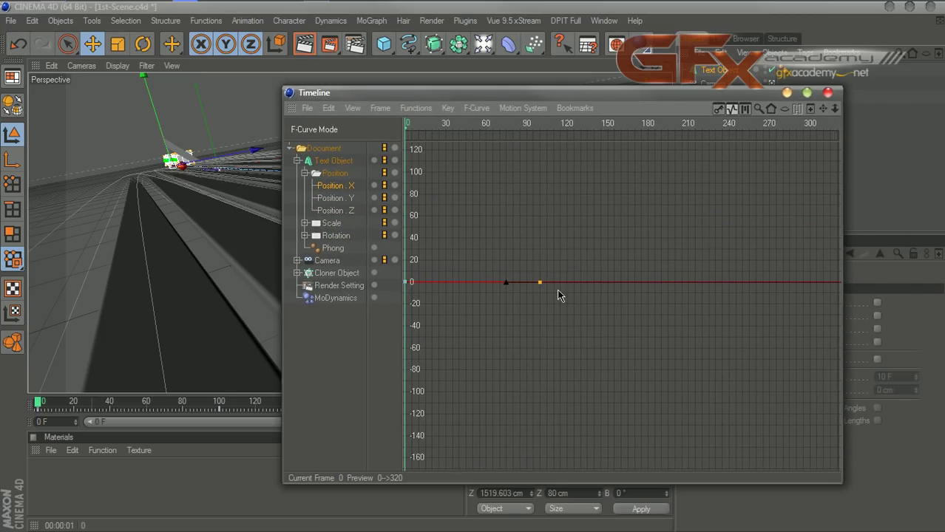
{"action": "left_click", "coordinate": [731, 109]}
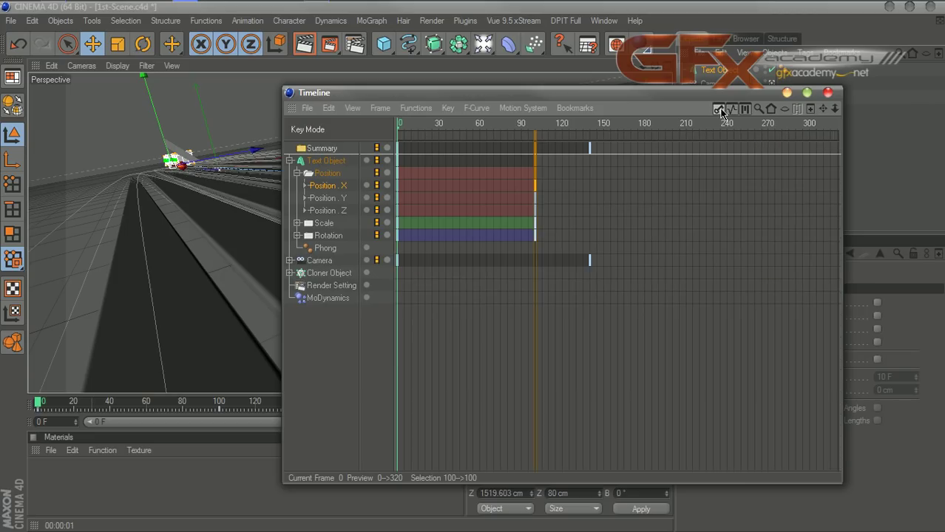
{"action": "left_click", "coordinate": [730, 110]}
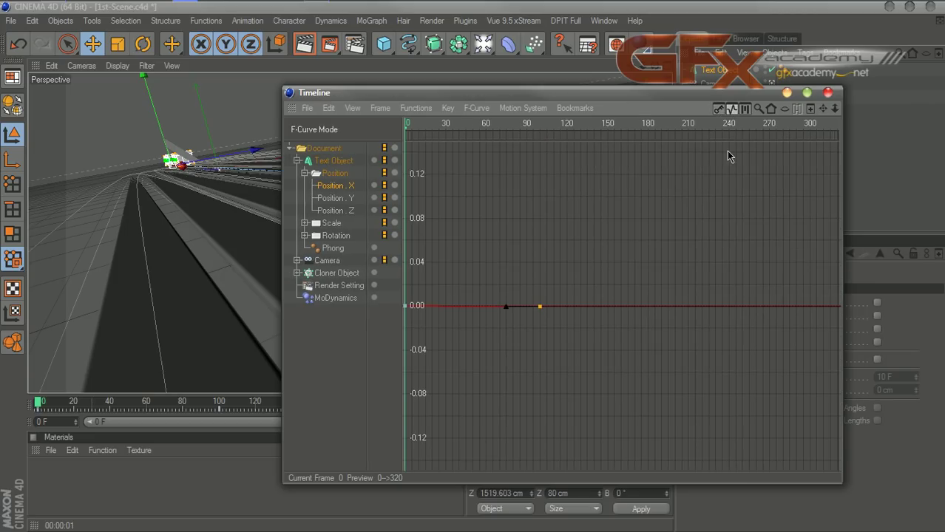
{"action": "left_click", "coordinate": [834, 109]}
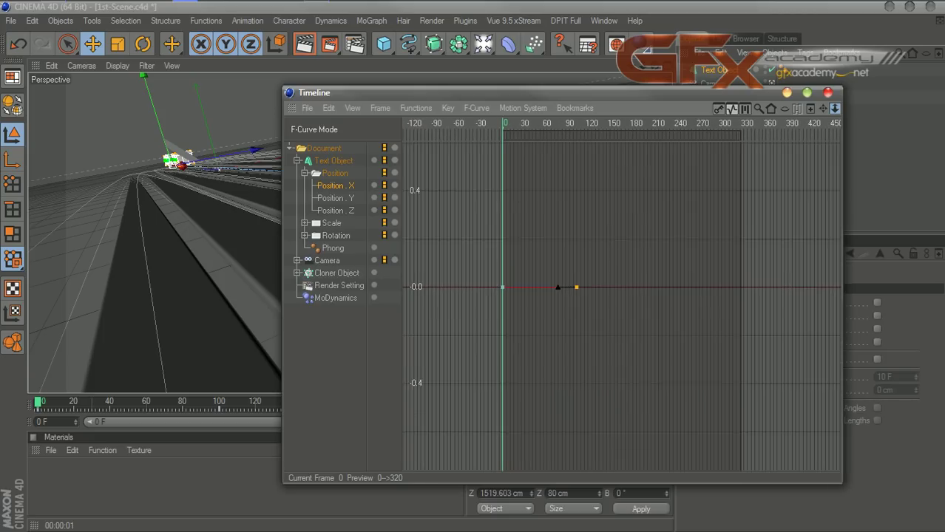
{"action": "left_click_drag", "start_coordinate": [599, 257], "coordinate": [498, 297]}
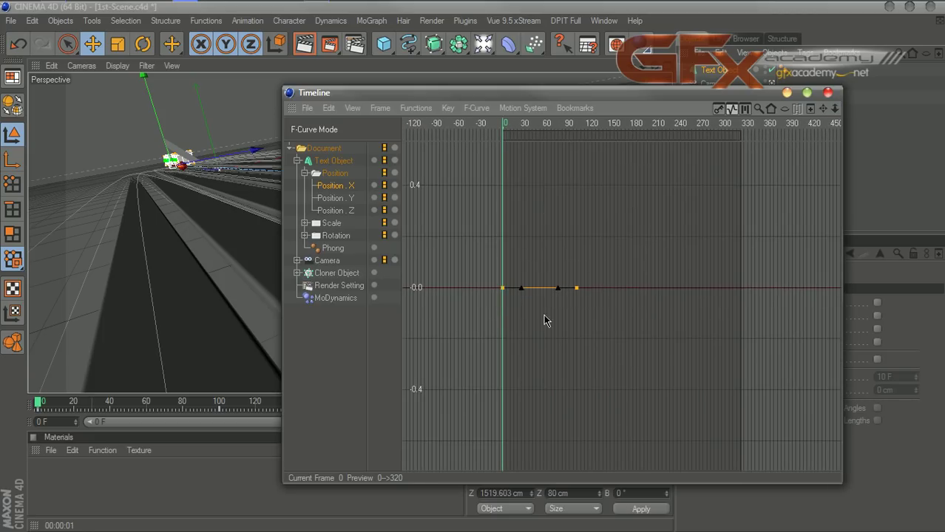
{"action": "left_click", "coordinate": [380, 108]}
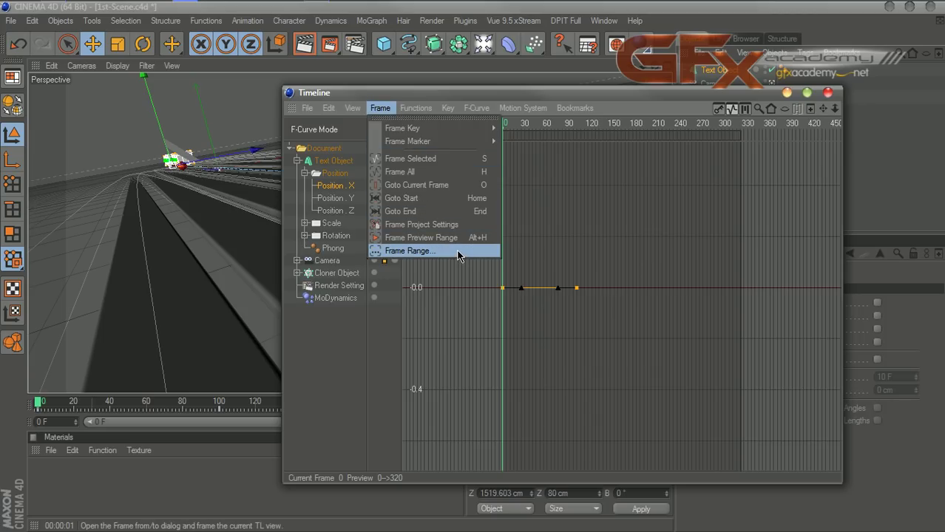
{"action": "left_click", "coordinate": [451, 158]}
{"action": "left_click_drag", "start_coordinate": [748, 97], "coordinate": [719, 82]}
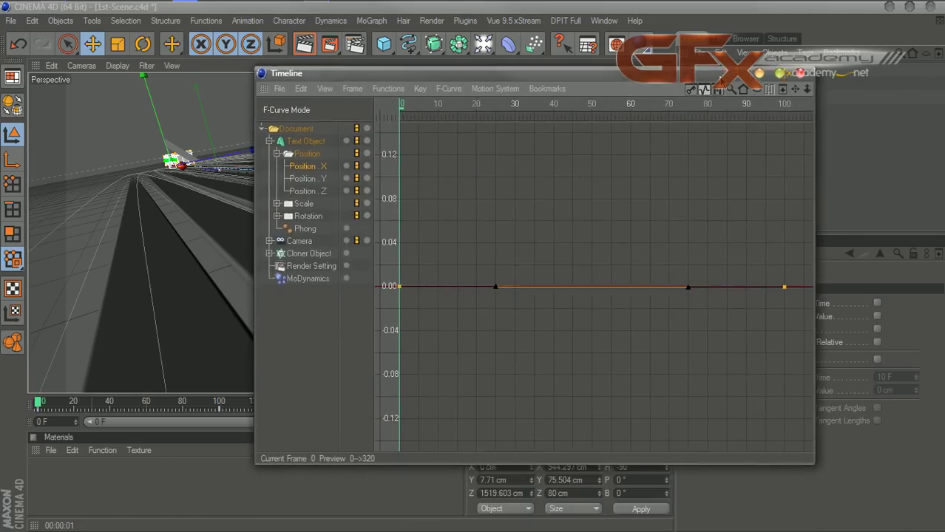
Set the spline type of the Position X key at frame 100 to Ease Out.
{"action": "left_click", "coordinate": [785, 286]}
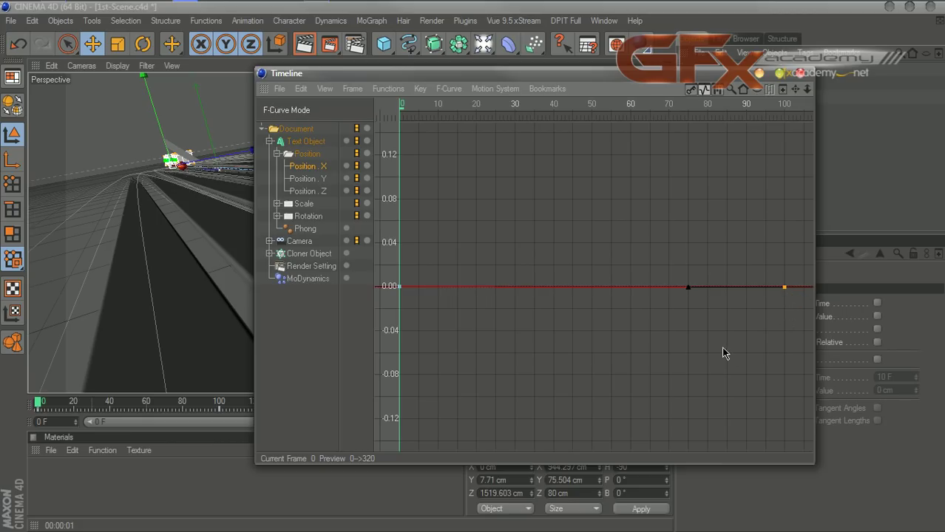
{"action": "left_click", "coordinate": [784, 288]}
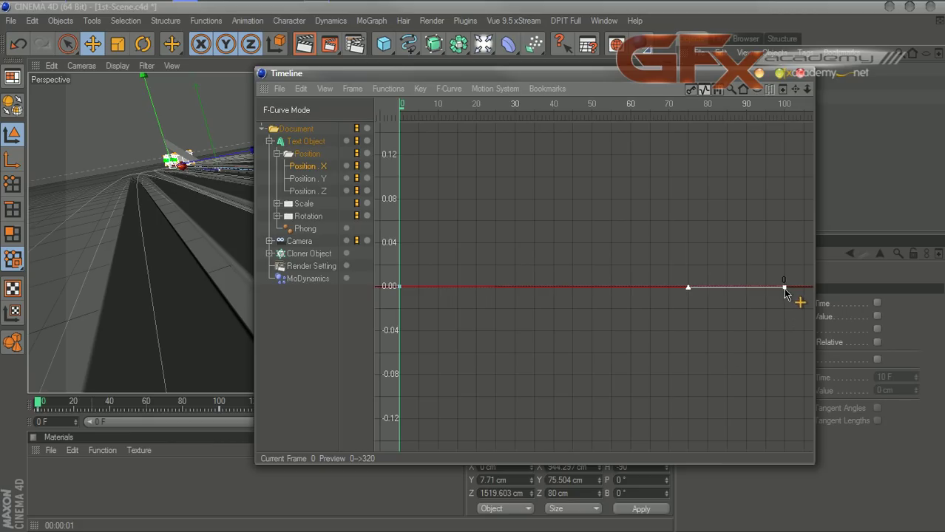
{"action": "right_click", "coordinate": [785, 291]}
{"action": "mouse_move", "coordinate": [793, 310]}
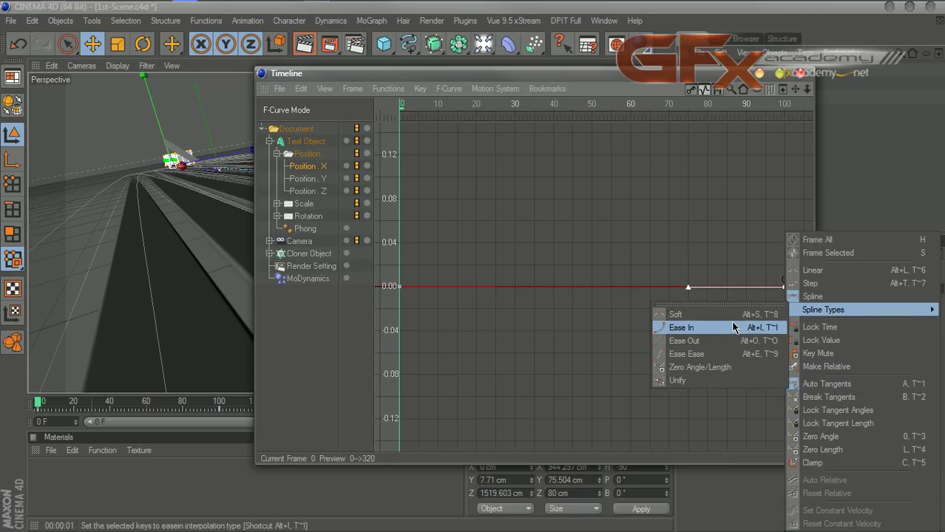
{"action": "left_click", "coordinate": [734, 342]}
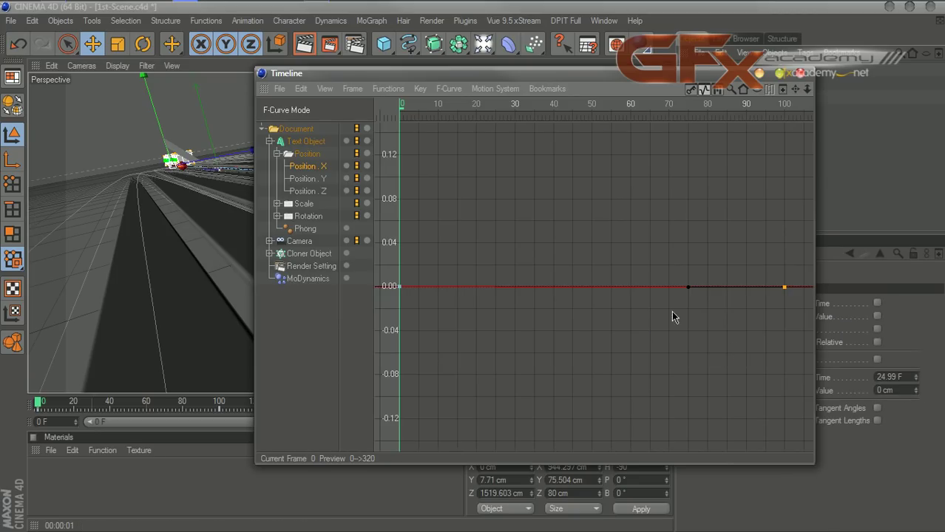
Move the Timeline window off the viewport, play back the eased text movement, and return to frame 0.
{"action": "left_click_drag", "start_coordinate": [585, 87], "coordinate": [623, 487]}
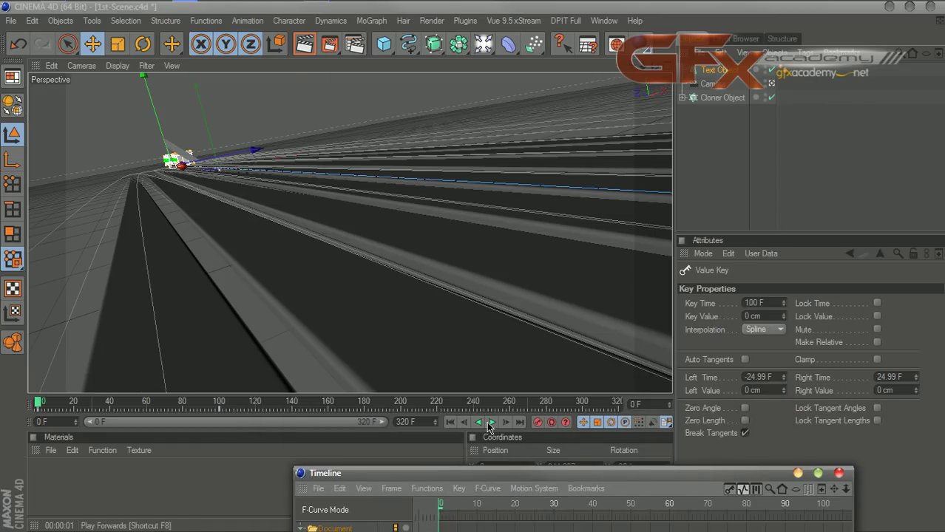
{"action": "left_click", "coordinate": [491, 422]}
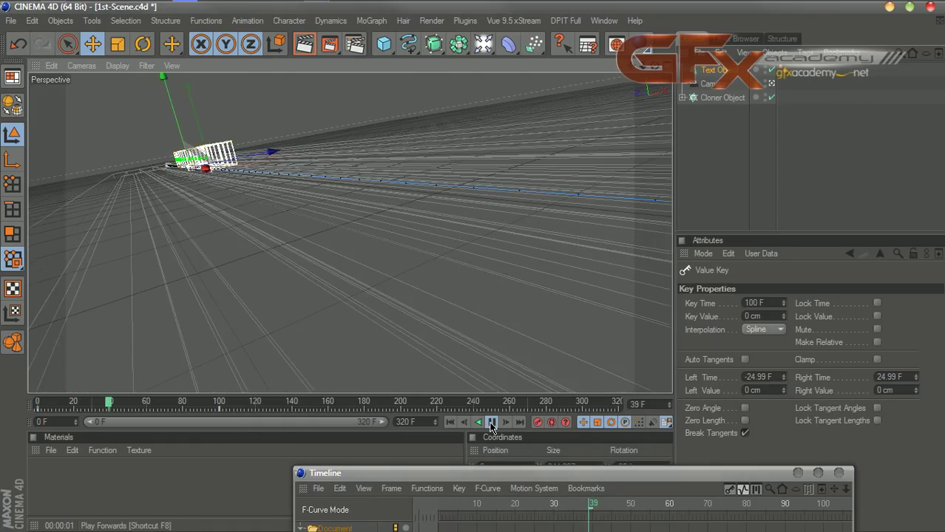
{"action": "left_click", "coordinate": [491, 422]}
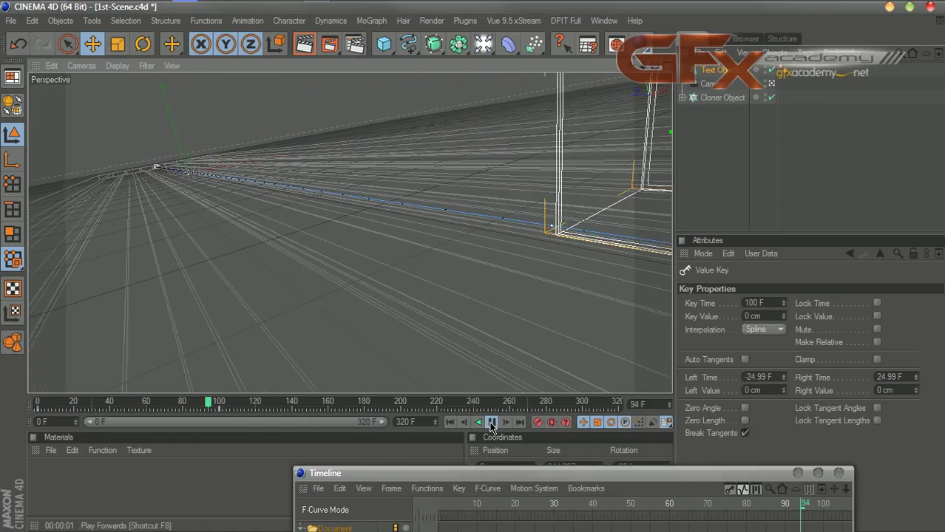
{"action": "left_click", "coordinate": [452, 423]}
Bring the Timeline window back up and set the spline type of the Position X key at frame 0 to Ease Out.
{"action": "left_click_drag", "start_coordinate": [576, 476], "coordinate": [575, 133]}
{"action": "left_click", "coordinate": [437, 343]}
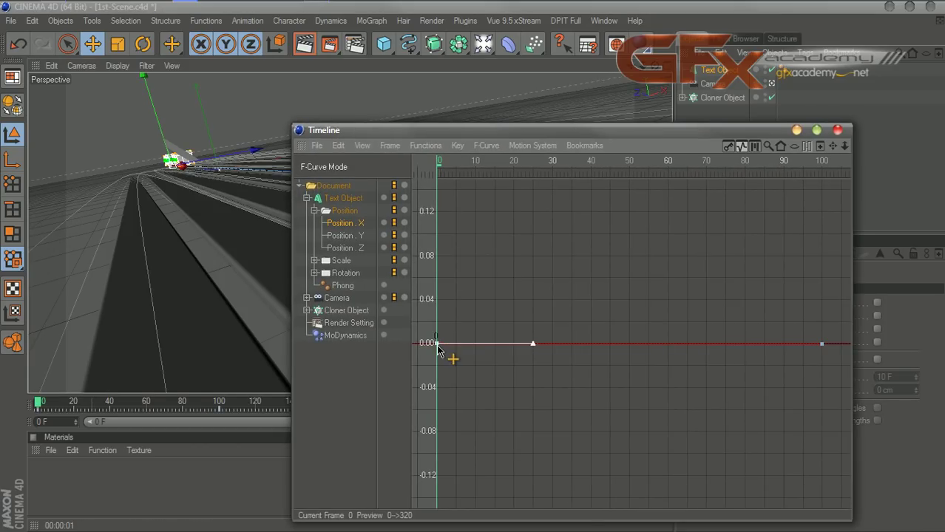
{"action": "right_click", "coordinate": [438, 344]}
{"action": "mouse_move", "coordinate": [518, 309]}
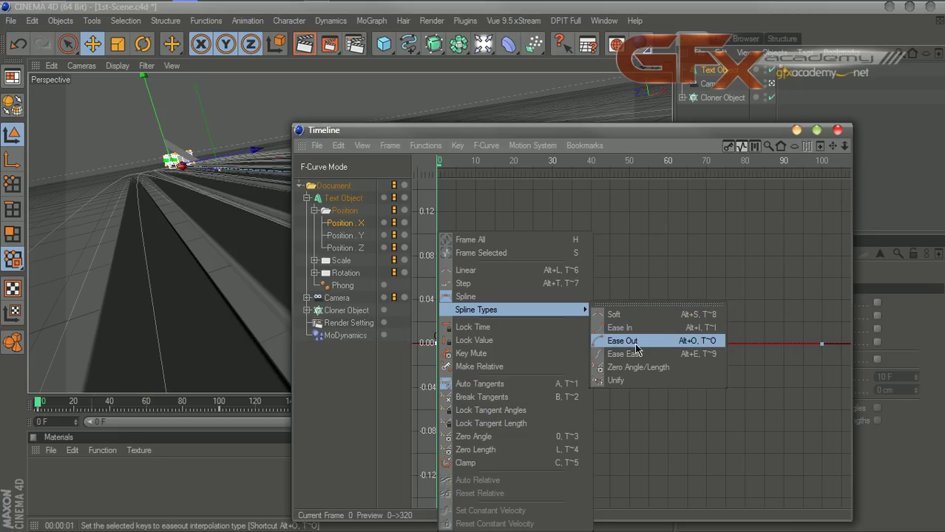
{"action": "left_click", "coordinate": [635, 340]}
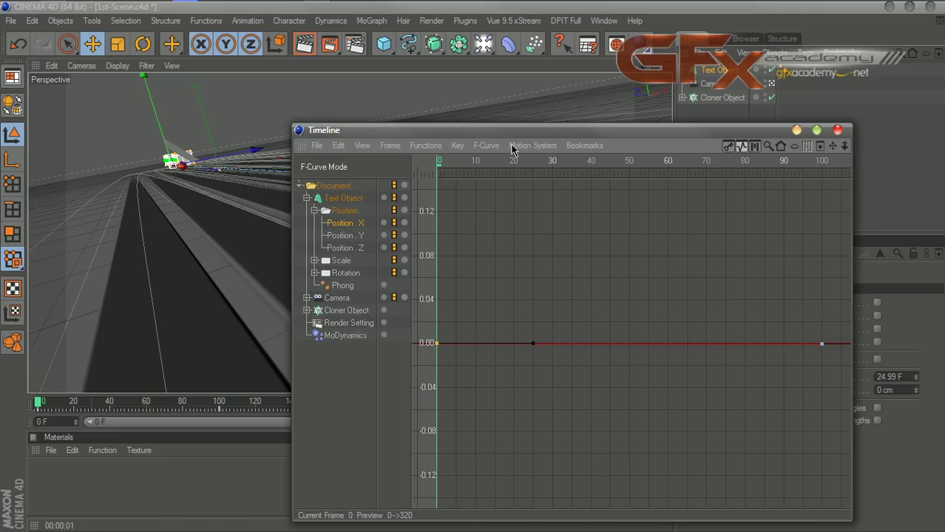
Raise the Position X tangents at frames 100 and 0 into a shallow arch, with the frame 0 handle at about 27 F and 0.022 cm.
{"action": "left_click", "coordinate": [821, 345]}
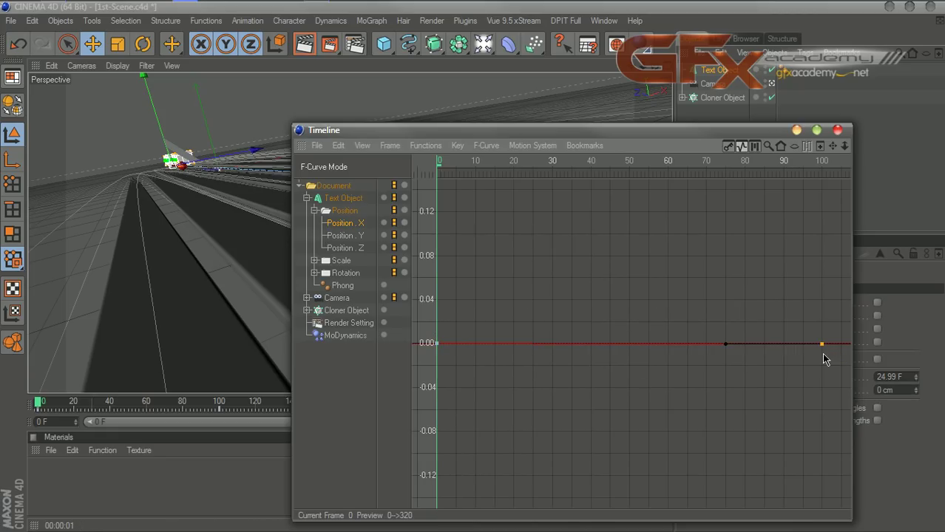
{"action": "left_click_drag", "start_coordinate": [725, 344], "coordinate": [692, 325]}
{"action": "left_click", "coordinate": [438, 345]}
{"action": "left_click_drag", "start_coordinate": [535, 343], "coordinate": [537, 323]}
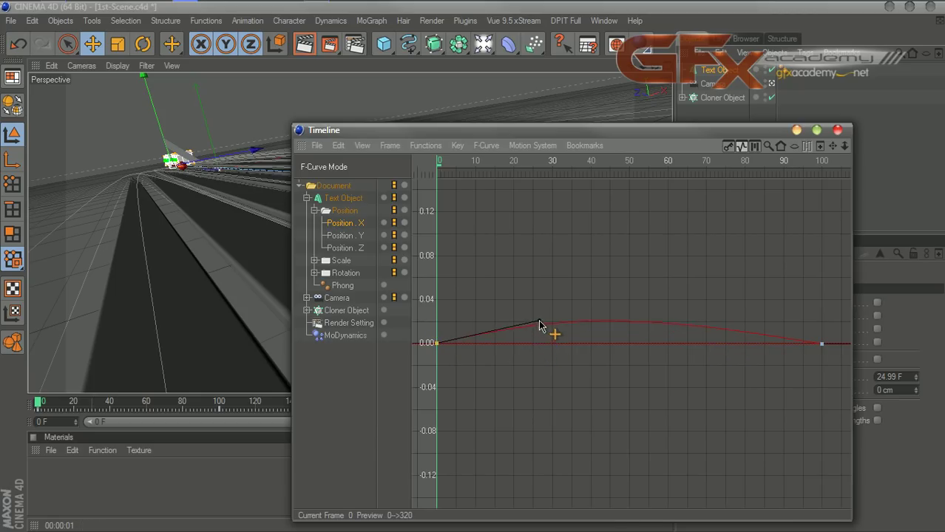
Clear the Timeline window off the viewport and play the animation with the arched Position X curve up to frame 101.
{"action": "left_click_drag", "start_coordinate": [592, 137], "coordinate": [532, 476]}
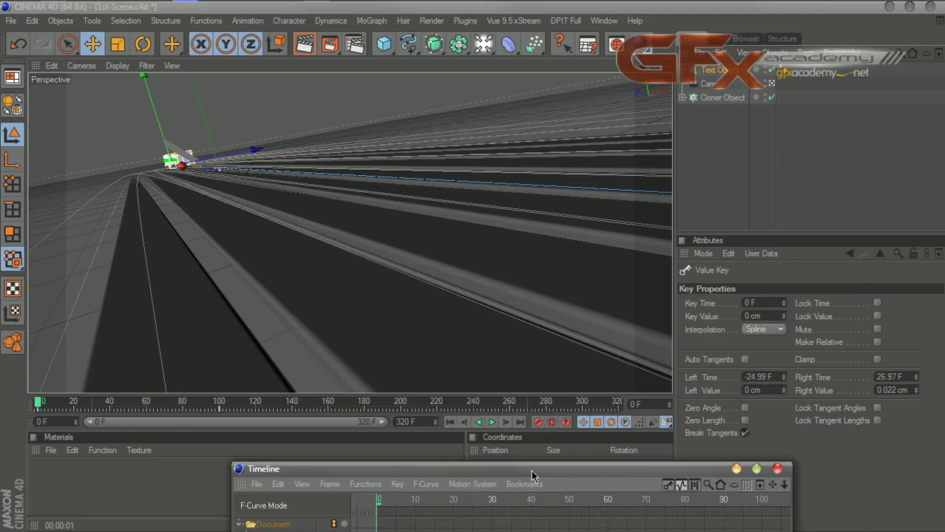
{"action": "left_click", "coordinate": [492, 422]}
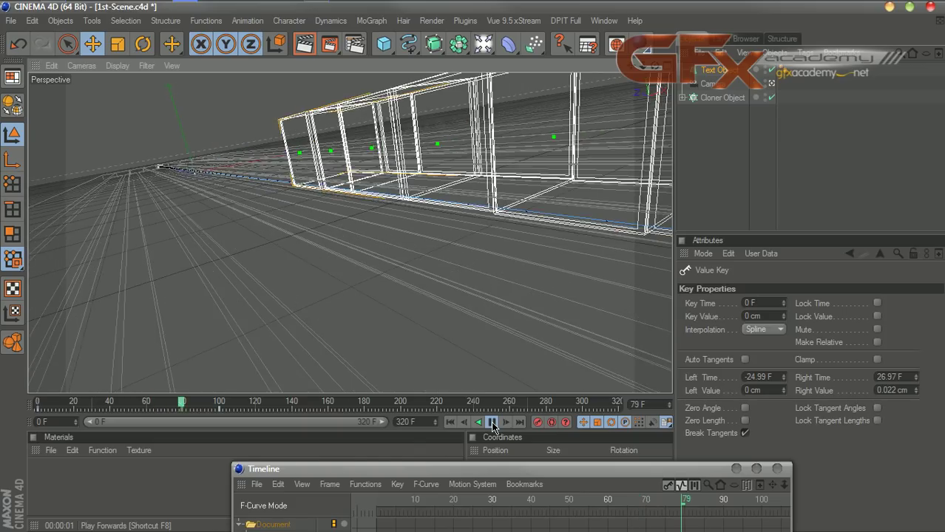
{"action": "left_click", "coordinate": [492, 422]}
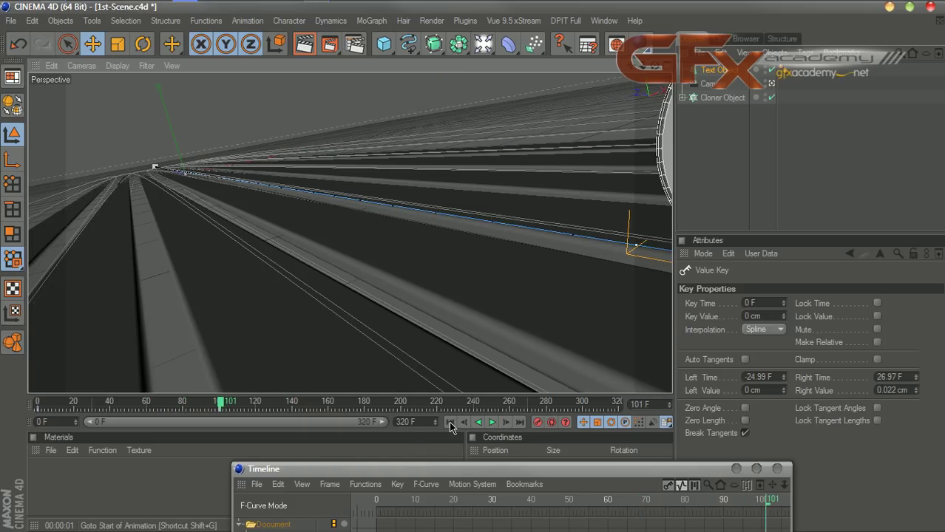
Return to frame 0, close the Timeline window, and clear the object selection.
{"action": "left_click", "coordinate": [449, 422]}
{"action": "left_click", "coordinate": [777, 468]}
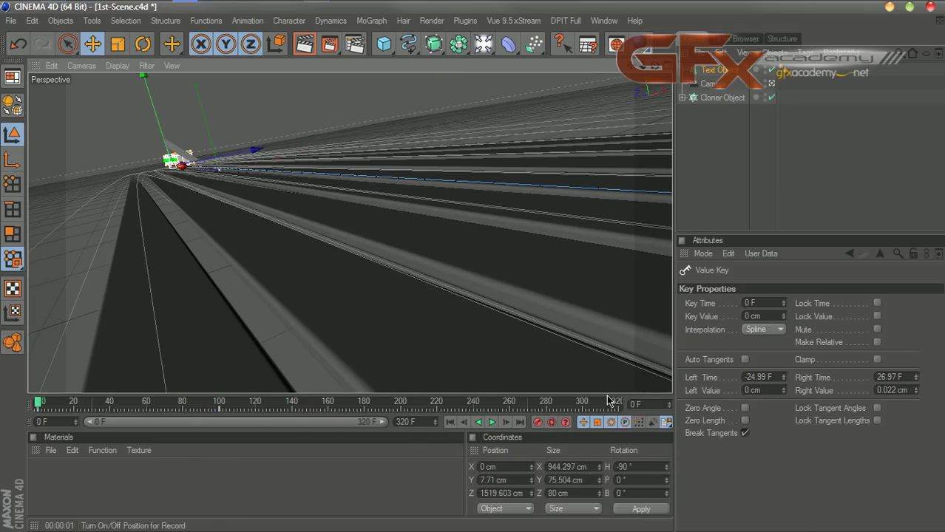
{"action": "left_click", "coordinate": [727, 181]}
Play the animation in stages and render the active view at frames 41, 59 and 70.
{"action": "left_click", "coordinate": [491, 423]}
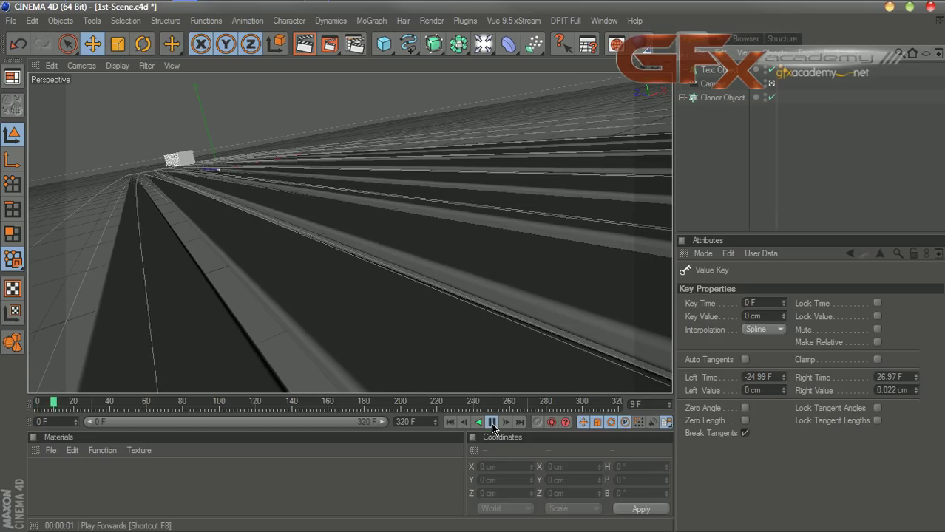
{"action": "left_click", "coordinate": [491, 423]}
{"action": "left_click", "coordinate": [304, 45]}
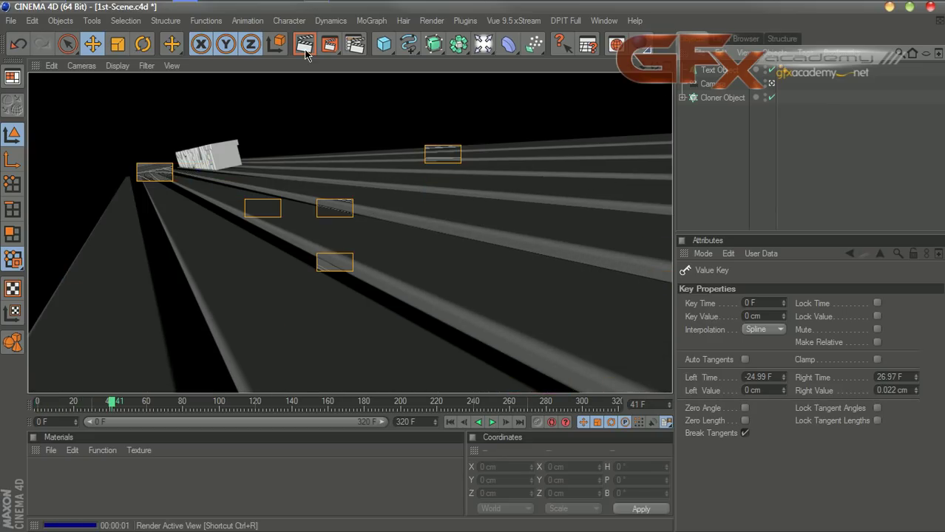
{"action": "left_click", "coordinate": [492, 423]}
{"action": "left_click", "coordinate": [491, 422]}
{"action": "left_click", "coordinate": [304, 44]}
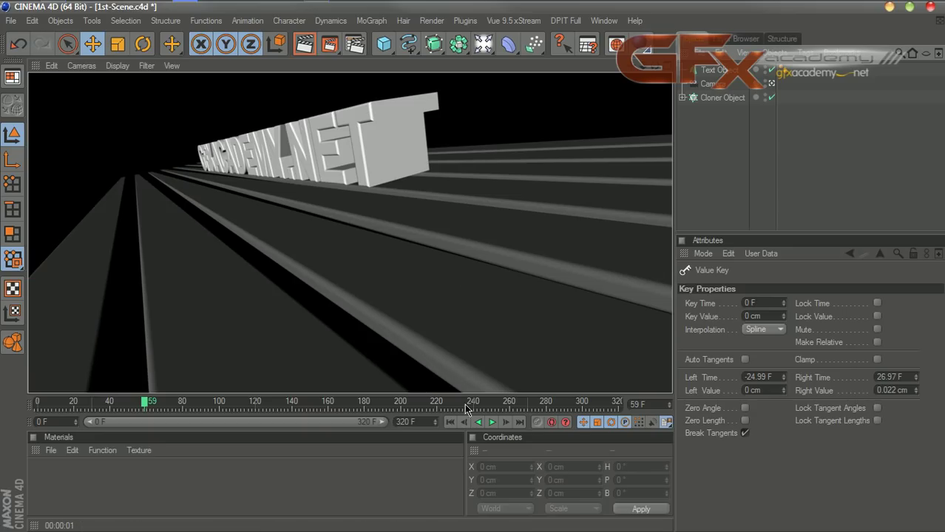
{"action": "left_click", "coordinate": [491, 423]}
{"action": "left_click", "coordinate": [491, 423]}
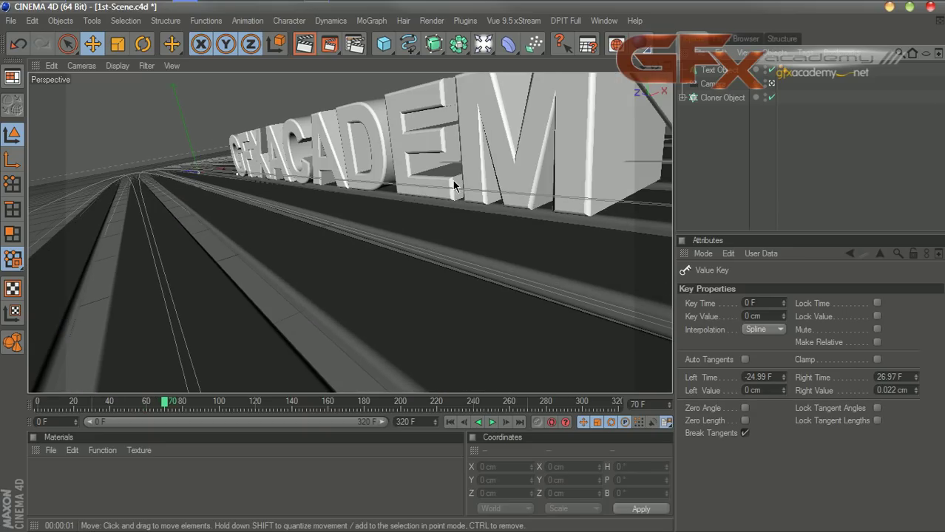
{"action": "left_click", "coordinate": [306, 51]}
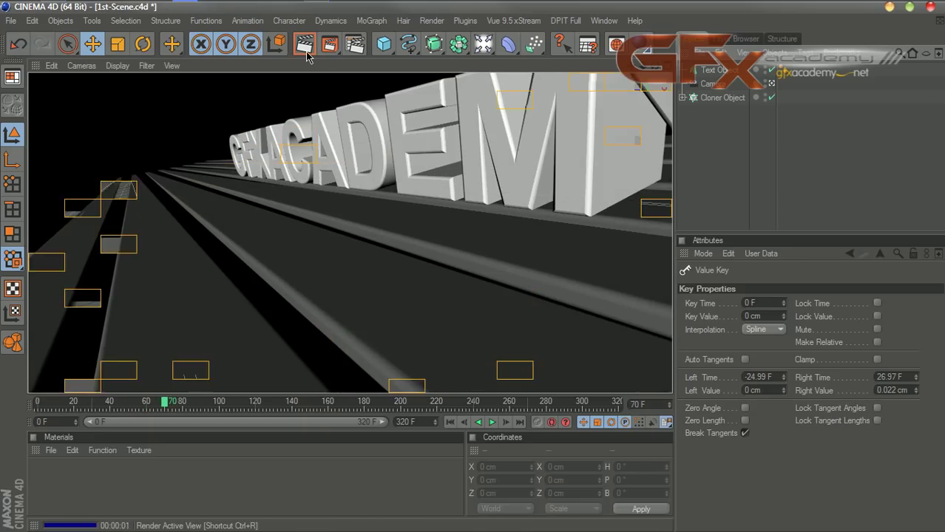
Return the animation to frame 0 and save the scene.
{"action": "left_click", "coordinate": [450, 422]}
{"action": "key", "text": "ctrl+s"}
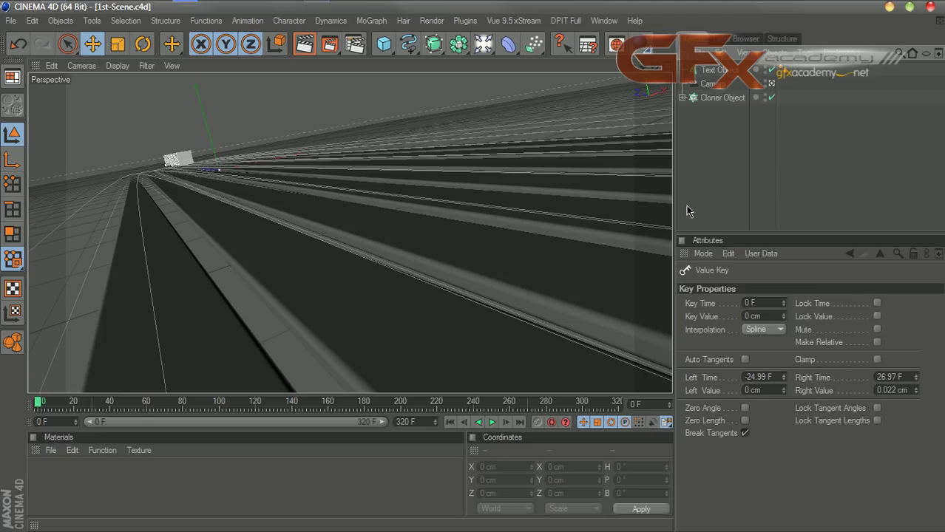
Leave the scene camera's view and add a particle Emitter to the scene.
{"action": "left_click", "coordinate": [770, 84]}
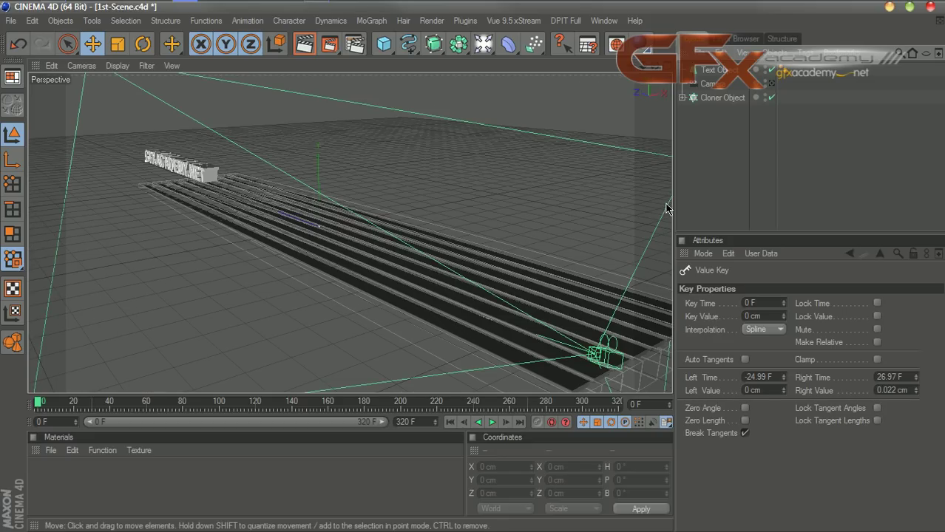
{"action": "left_click", "coordinate": [534, 44]}
{"action": "left_click", "coordinate": [573, 58]}
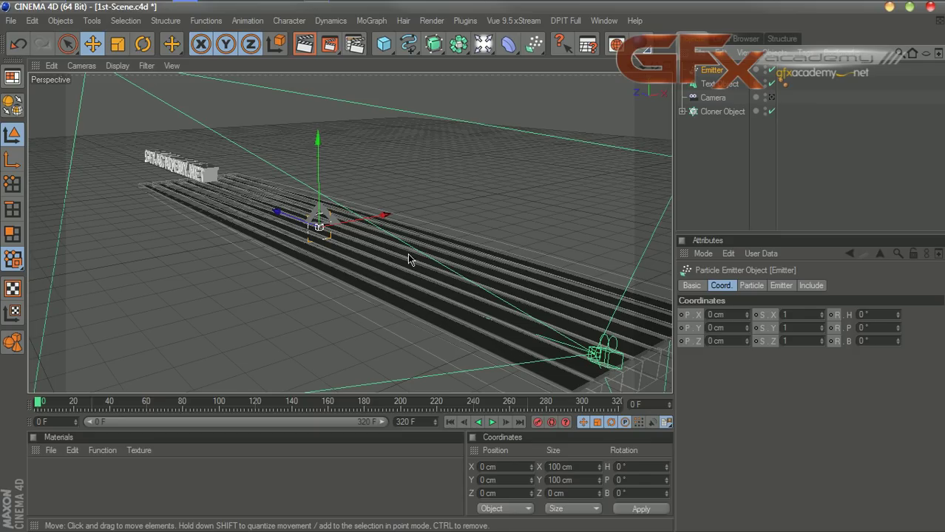
{"action": "left_click_drag", "start_coordinate": [40, 403], "coordinate": [13, 406]}
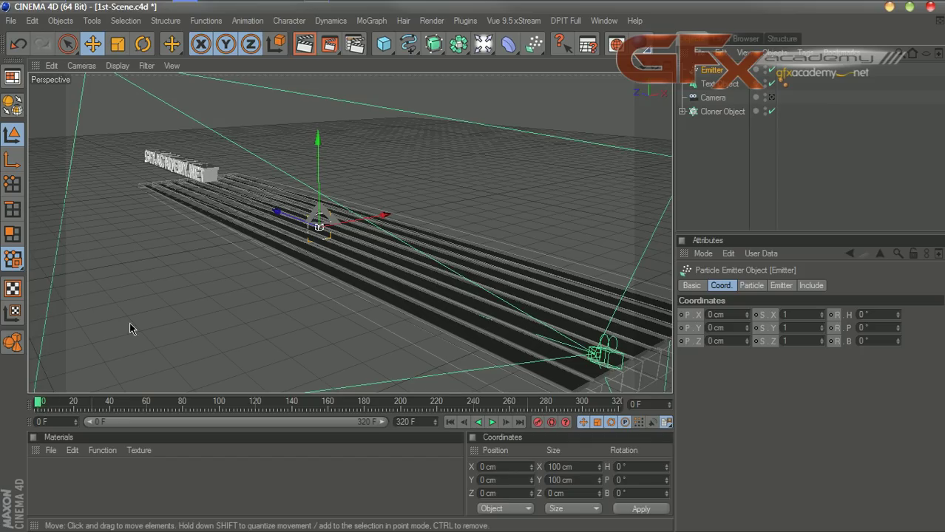
Rotate the emitter to a pitch of -180° and move it along Z behind the text, to about 2522 cm.
{"action": "left_click", "coordinate": [143, 43]}
{"action": "left_click_drag", "start_coordinate": [342, 207], "coordinate": [208, 342]}
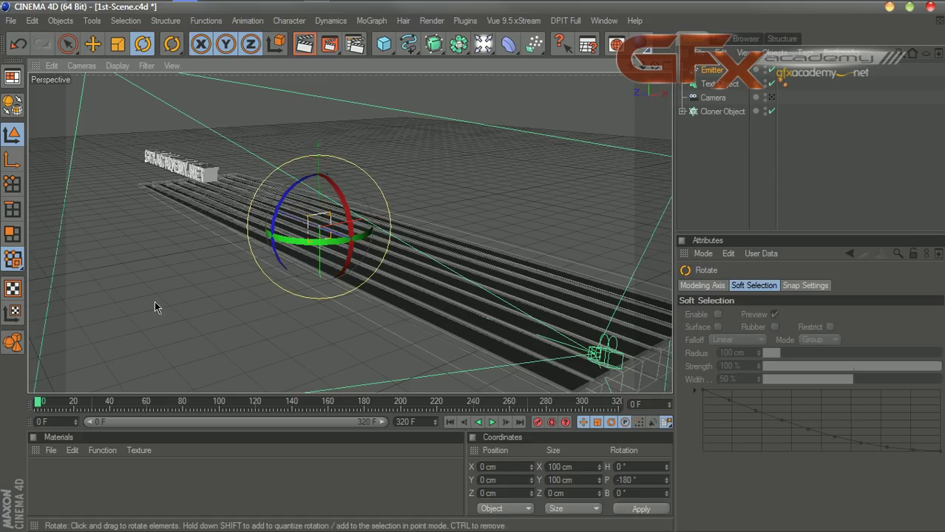
{"action": "left_click", "coordinate": [92, 44]}
{"action": "left_click_drag", "start_coordinate": [369, 255], "coordinate": [319, 227]}
{"action": "left_click_drag", "start_coordinate": [209, 186], "coordinate": [148, 163]}
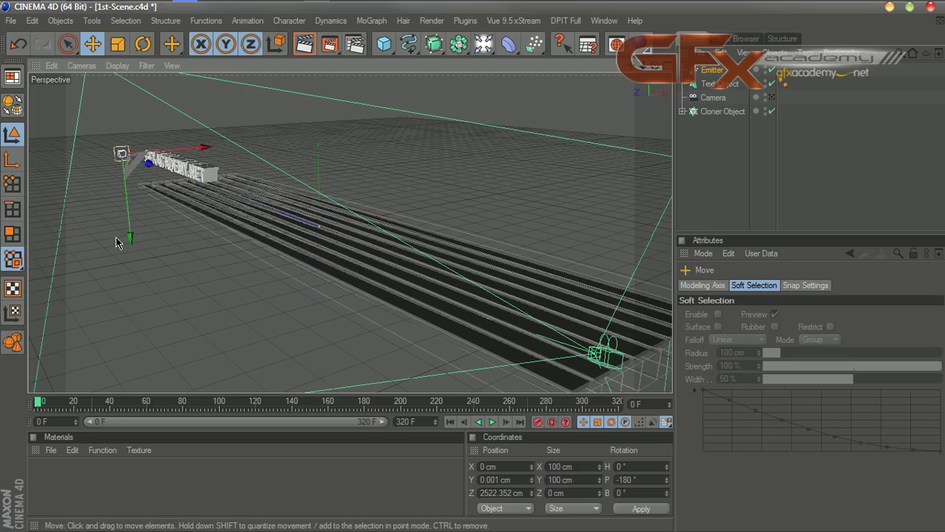
Raise the emitter to about 66 cm in Y and shift it sideways to about 59 cm in X.
{"action": "left_click_drag", "start_coordinate": [130, 238], "coordinate": [129, 229]}
{"action": "left_click_drag", "start_coordinate": [654, 66], "coordinate": [540, 88]}
{"action": "mouse_move", "coordinate": [211, 134]}
{"action": "left_mouse_down"}
{"action": "mouse_move", "coordinate": [224, 133]}
{"action": "mouse_move", "coordinate": [215, 133]}
{"action": "left_mouse_up"}
{"action": "left_click_drag", "start_coordinate": [654, 66], "coordinate": [643, 45]}
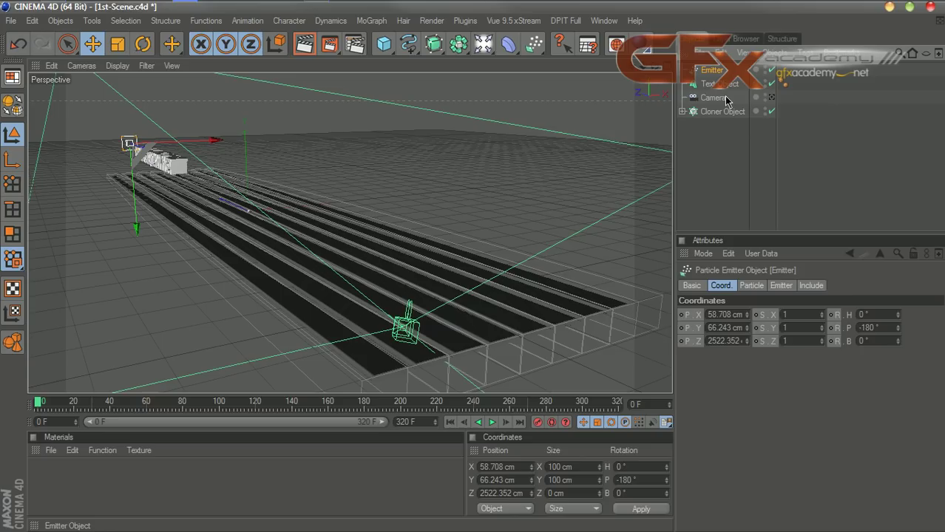
Widen the emitter to an X-Size of 238 cm.
{"action": "left_click", "coordinate": [752, 286]}
{"action": "left_click", "coordinate": [781, 286]}
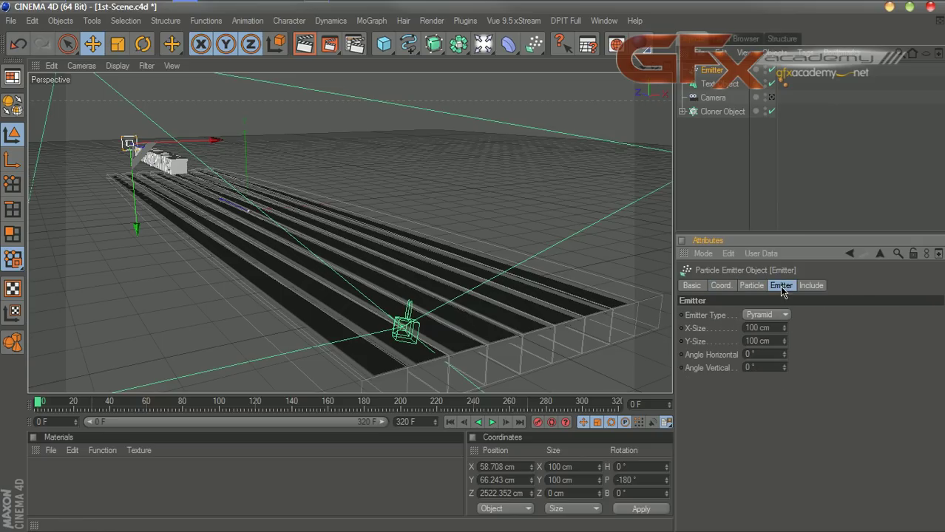
{"action": "left_click_drag", "start_coordinate": [785, 331], "coordinate": [786, 312]}
Set the emitter's Stop Emission to 250 F, preview the particles, and return to frame 0.
{"action": "left_click", "coordinate": [752, 286]}
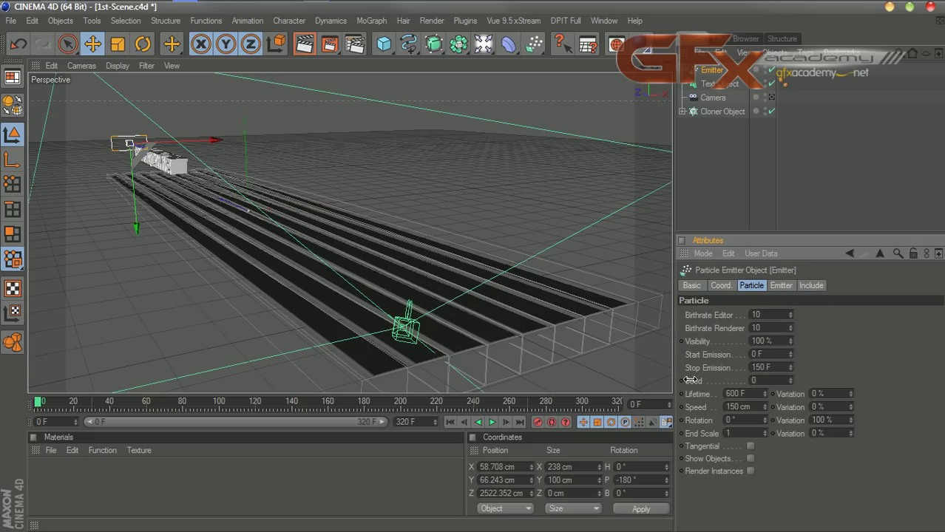
{"action": "left_click", "coordinate": [758, 367]}
{"action": "left_click", "coordinate": [492, 422]}
{"action": "left_click", "coordinate": [492, 422]}
{"action": "left_click", "coordinate": [450, 422]}
Try a particle speed of 2000 cm, preview the emission up to frame 76, and return to frame 0.
{"action": "left_click", "coordinate": [740, 407]}
{"action": "type", "text": "2000"}
{"action": "key", "text": "Return"}
{"action": "left_click", "coordinate": [491, 422]}
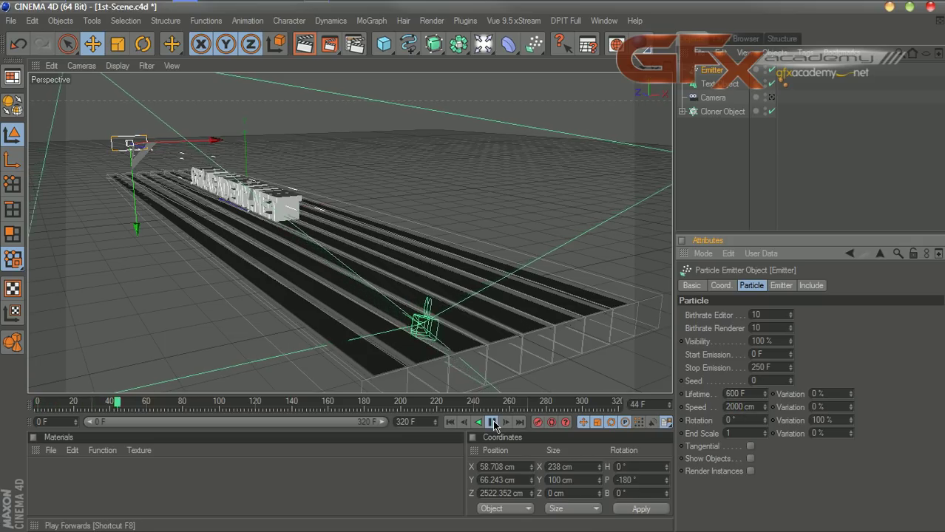
{"action": "left_click", "coordinate": [493, 422]}
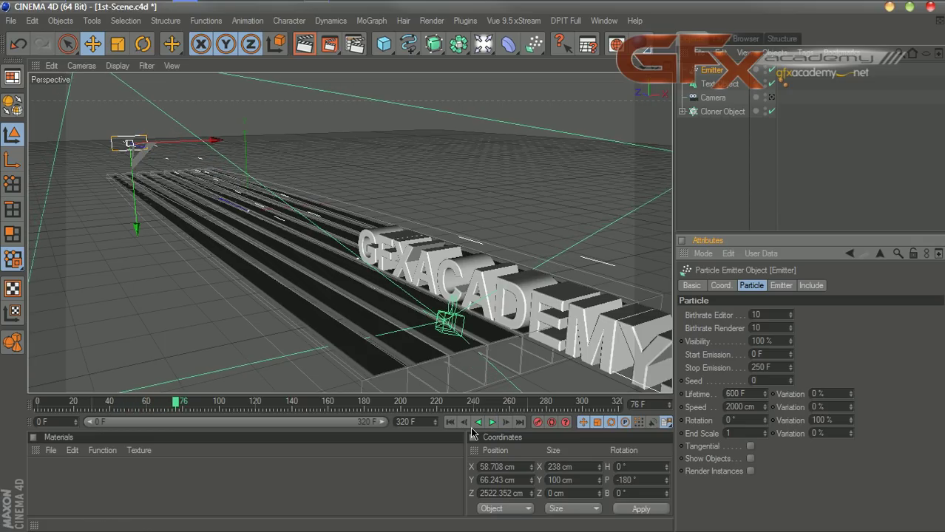
{"action": "left_click", "coordinate": [450, 422]}
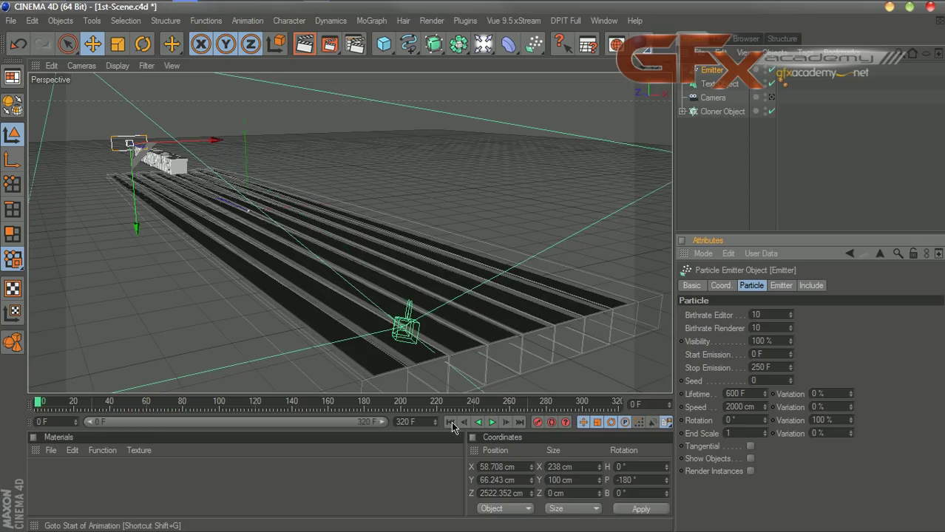
Set the particle speed to 1000 cm with 69% variation, preview it, and return to frame 0.
{"action": "left_click", "coordinate": [757, 407]}
{"action": "type", "text": "100"}
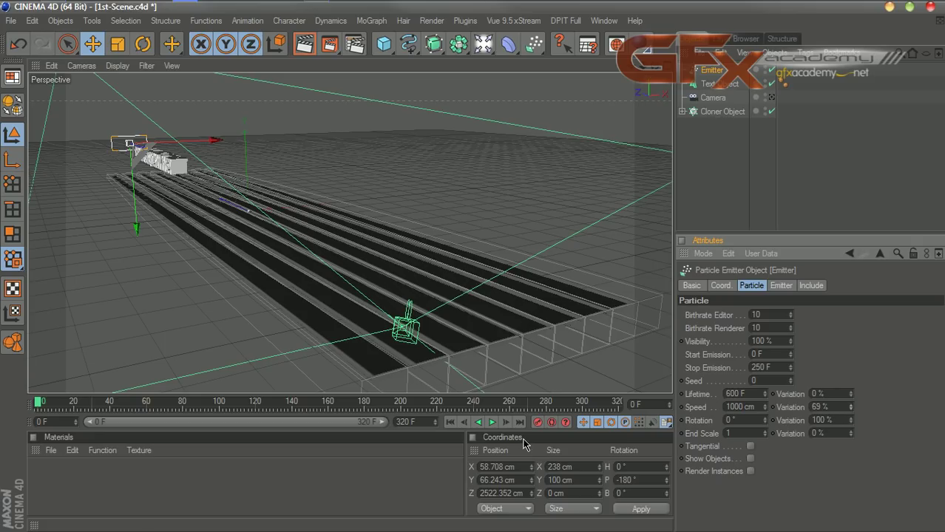
{"action": "left_click", "coordinate": [492, 422]}
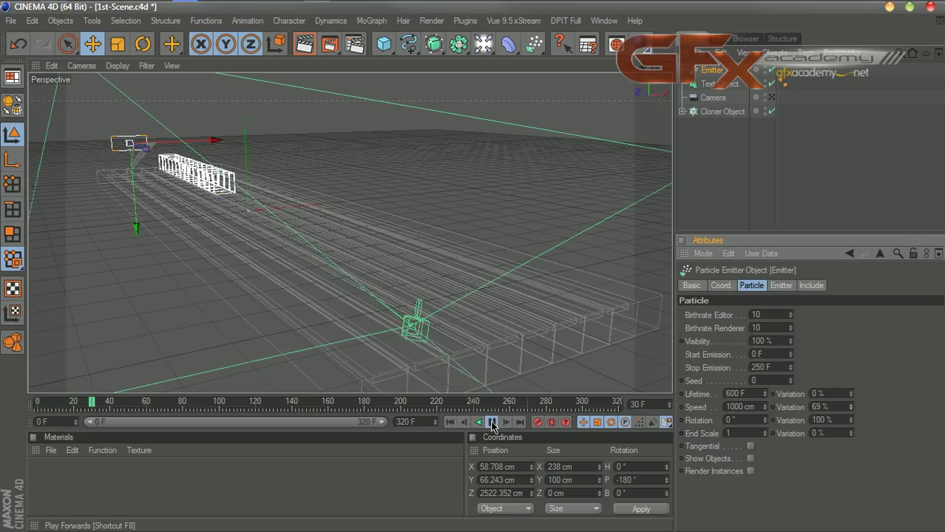
{"action": "left_click", "coordinate": [491, 422]}
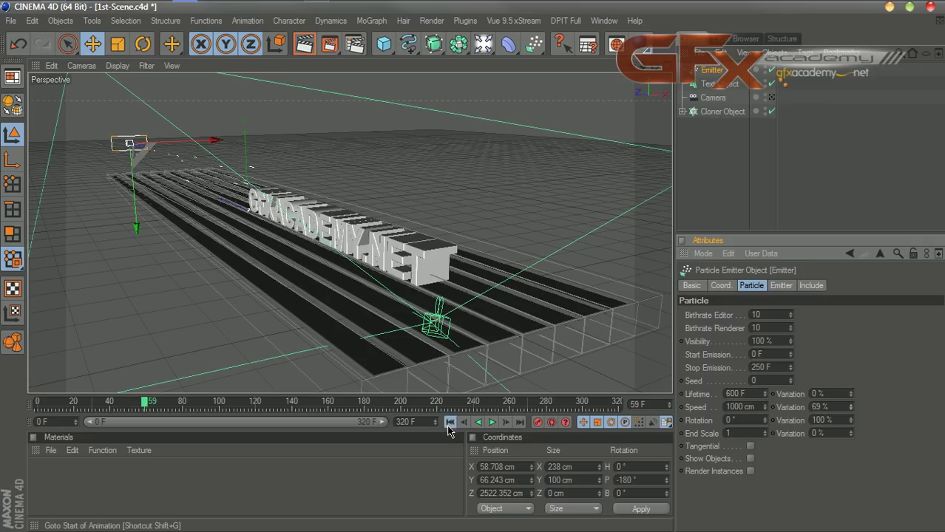
{"action": "left_click", "coordinate": [449, 422]}
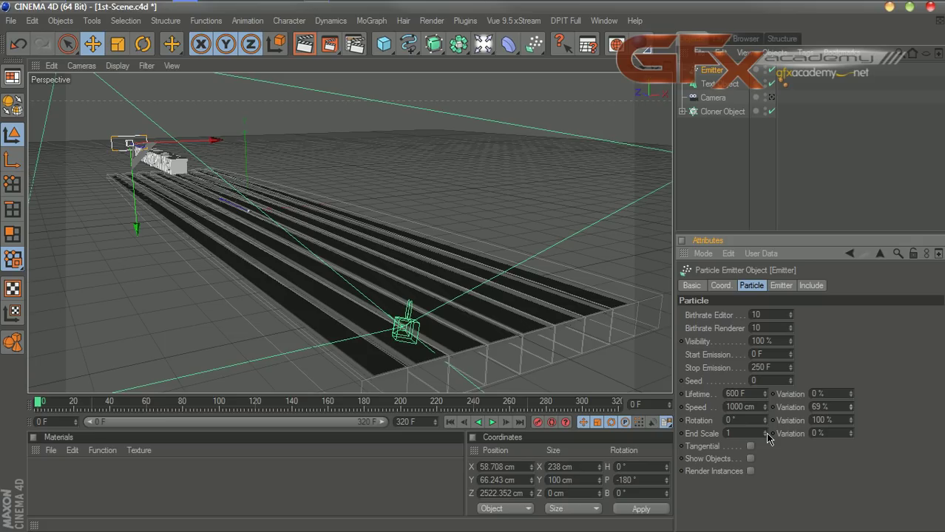
Add a Wind object and rotate it to a pitch of -180°.
{"action": "left_click", "coordinate": [534, 46]}
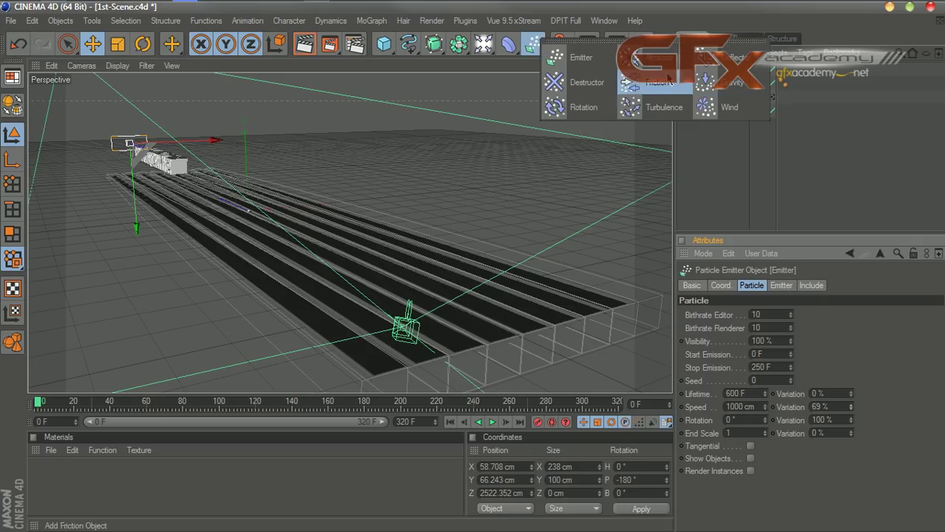
{"action": "left_click", "coordinate": [730, 108]}
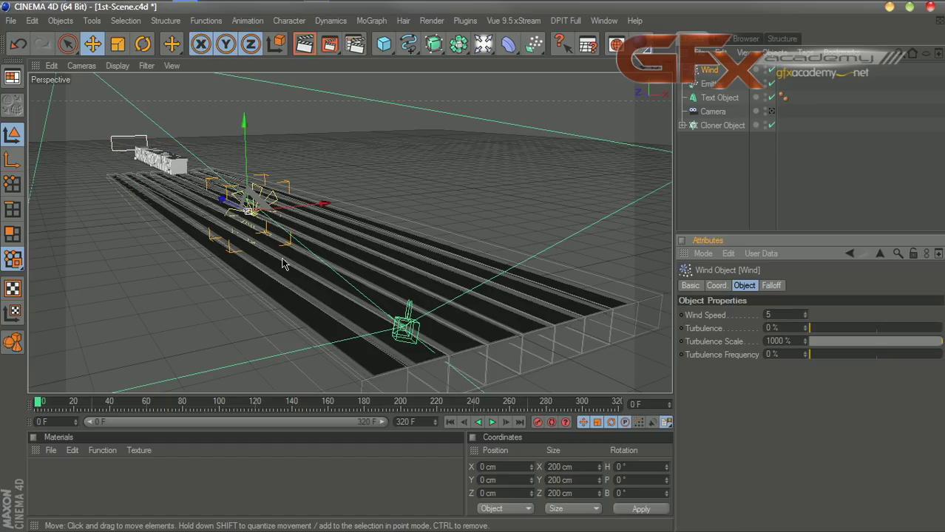
{"action": "left_click_drag", "start_coordinate": [662, 177], "coordinate": [731, 273], "text": "alt"}
{"action": "left_click_drag", "start_coordinate": [248, 212], "coordinate": [104, 209], "text": "alt"}
{"action": "left_click", "coordinate": [143, 43]}
{"action": "left_click", "coordinate": [93, 44]}
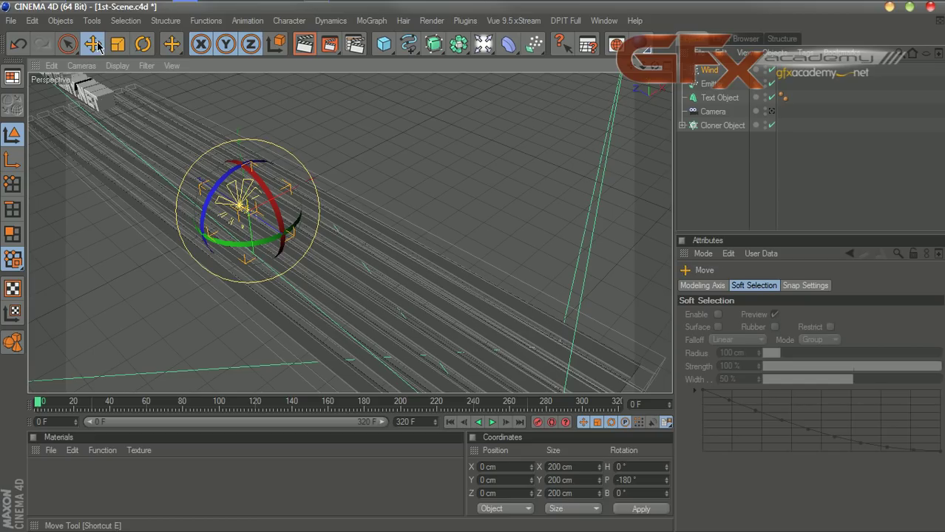
Move the wind object behind the emitter to about 2865 cm in Z and raise it to about 60 cm in Y.
{"action": "left_click_drag", "start_coordinate": [631, 64], "coordinate": [571, 264]}
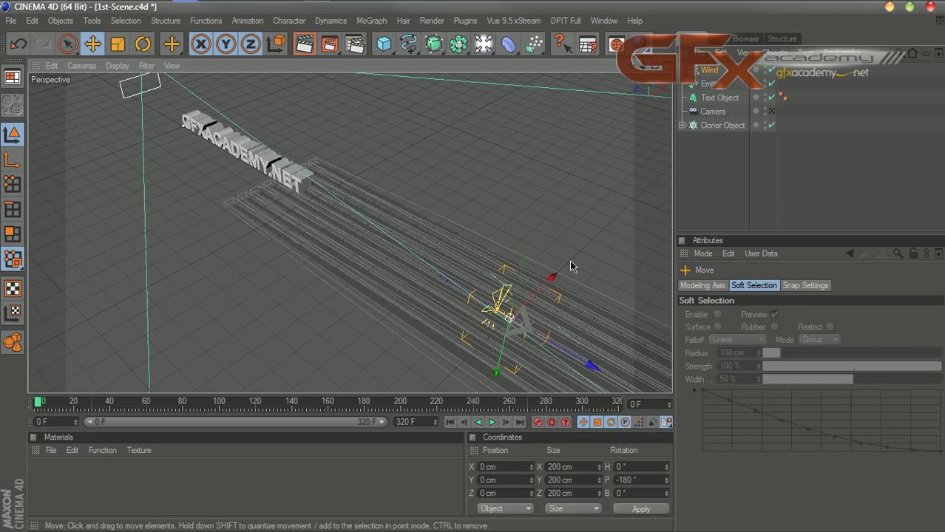
{"action": "left_click_drag", "start_coordinate": [567, 355], "coordinate": [517, 318]}
{"action": "left_click_drag", "start_coordinate": [630, 65], "coordinate": [761, 72]}
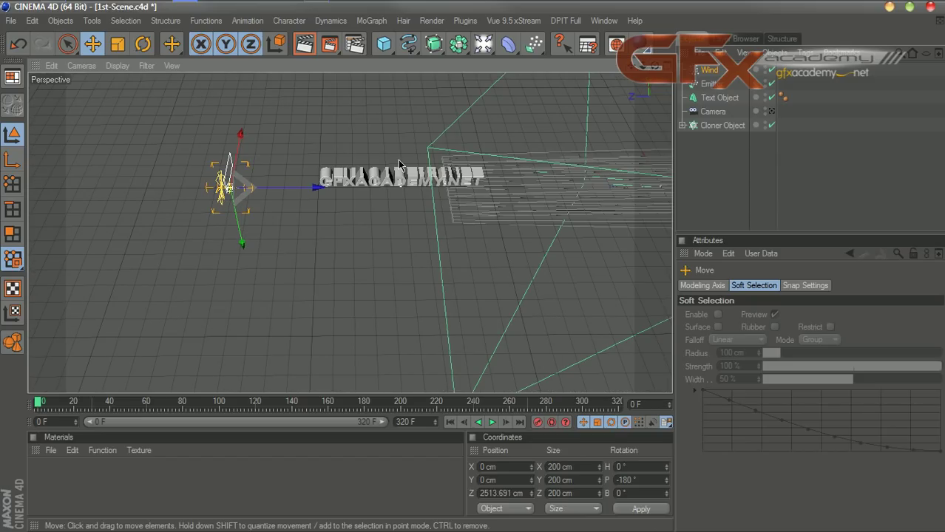
{"action": "left_click_drag", "start_coordinate": [322, 187], "coordinate": [256, 204]}
{"action": "left_click_drag", "start_coordinate": [653, 65], "coordinate": [648, 16]}
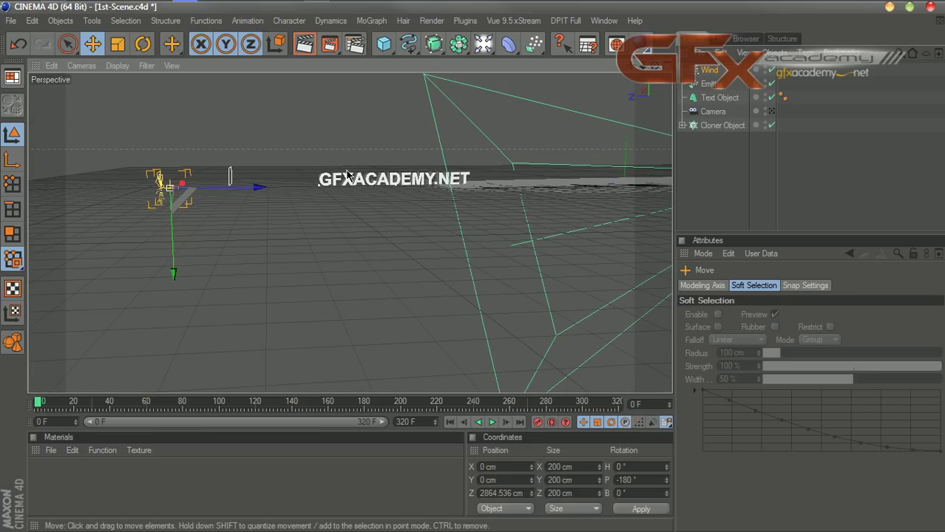
{"action": "left_click_drag", "start_coordinate": [174, 238], "coordinate": [172, 226]}
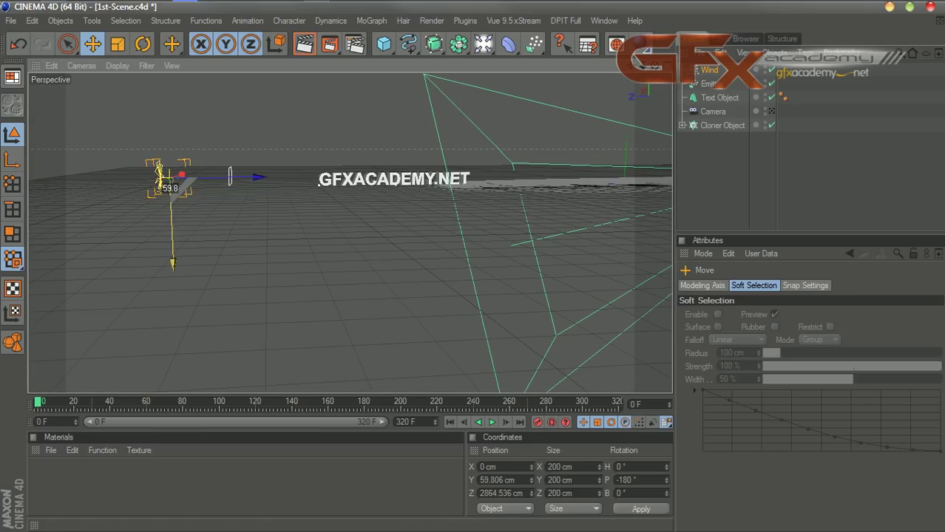
Add the Wind object to the emitter's modifiers list and set the list mode to Include.
{"action": "left_click", "coordinate": [707, 71]}
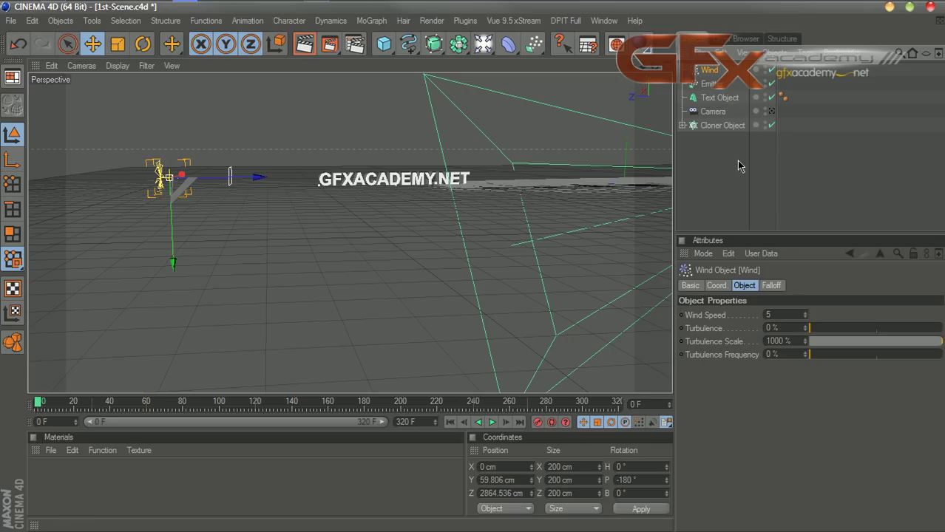
{"action": "left_click", "coordinate": [708, 84]}
{"action": "left_click", "coordinate": [811, 285]}
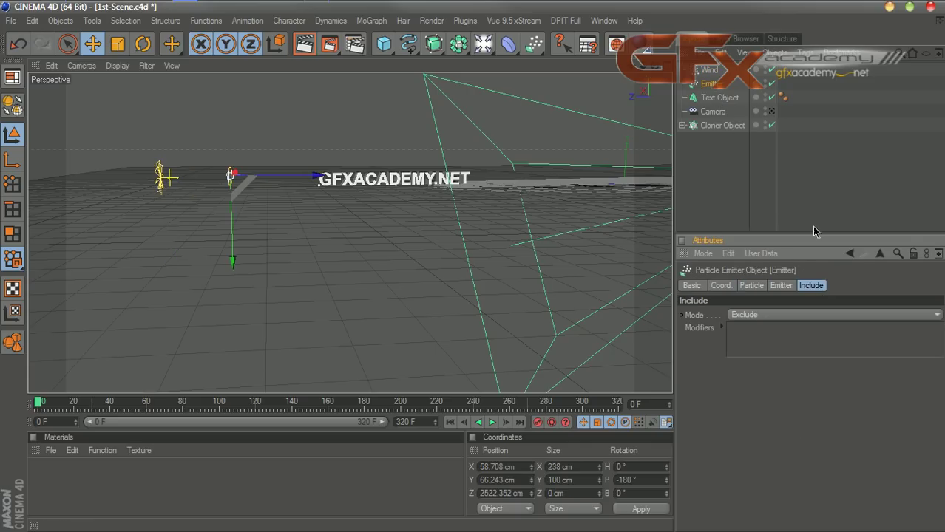
{"action": "left_click_drag", "start_coordinate": [709, 71], "coordinate": [771, 338]}
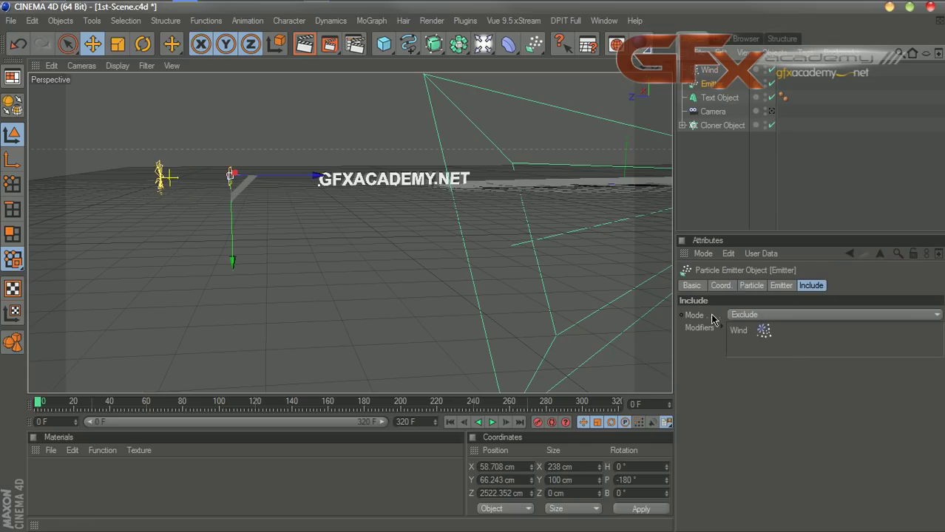
{"action": "left_click", "coordinate": [736, 318]}
{"action": "left_click", "coordinate": [738, 342]}
{"action": "left_click", "coordinate": [744, 328]}
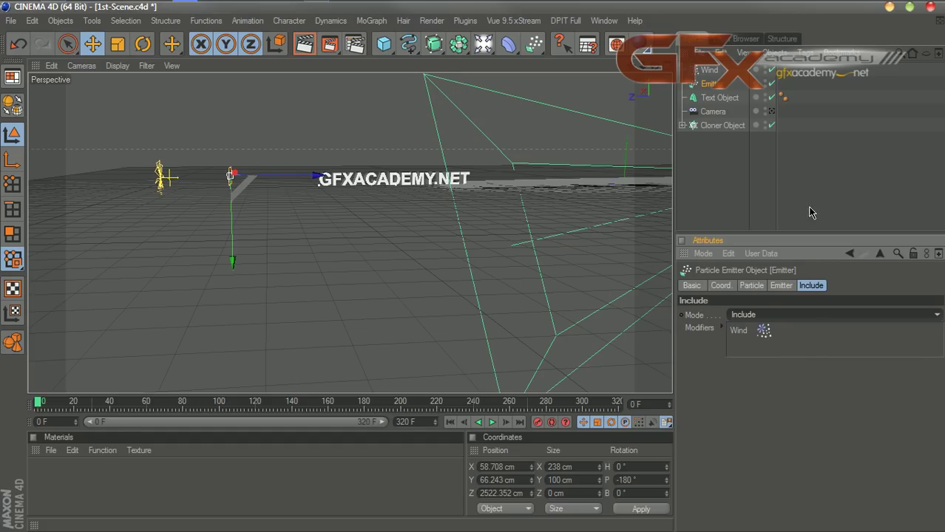
Set the wind object's Wind Speed to 20.
{"action": "left_click", "coordinate": [708, 70]}
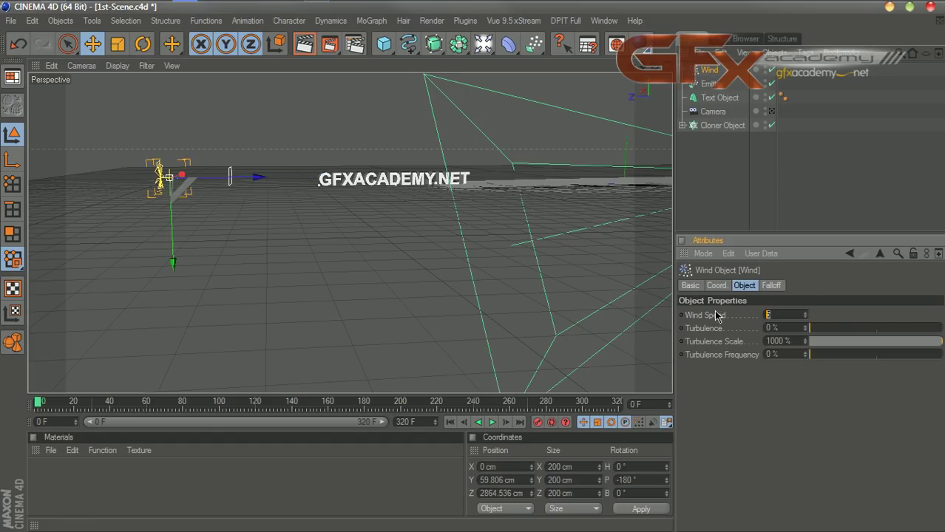
{"action": "scroll", "coordinate": [662, 310], "scroll_direction": "up", "scroll_amount": 1}
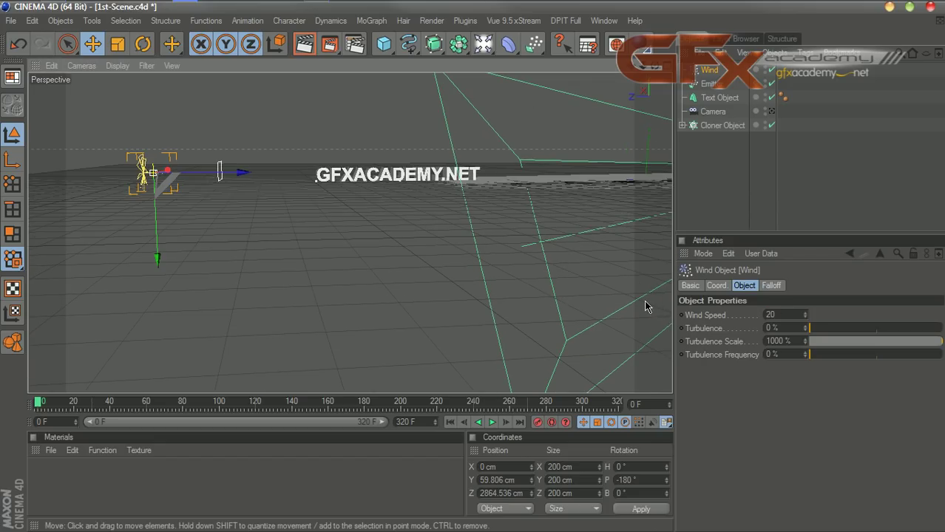
Play back the animation to check how the wind drives the emitter's particles.
{"action": "left_click", "coordinate": [491, 422]}
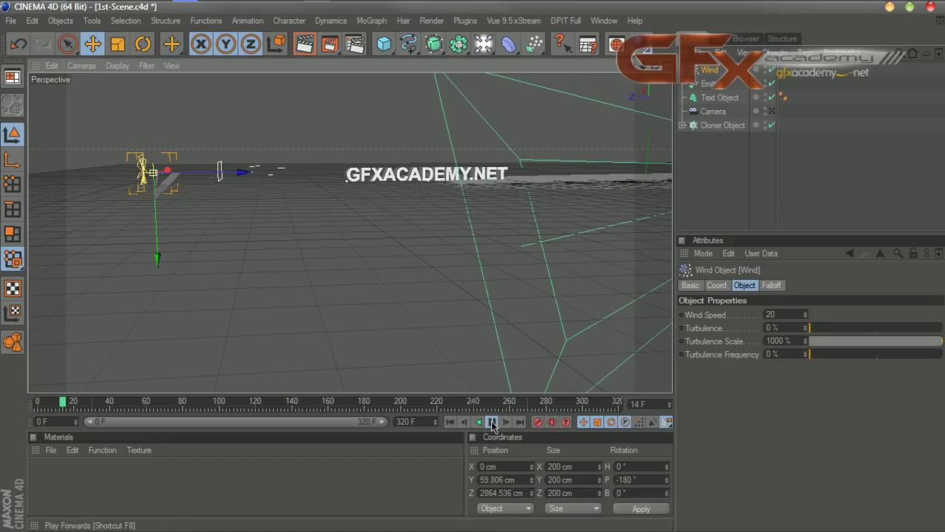
{"action": "left_click", "coordinate": [491, 422]}
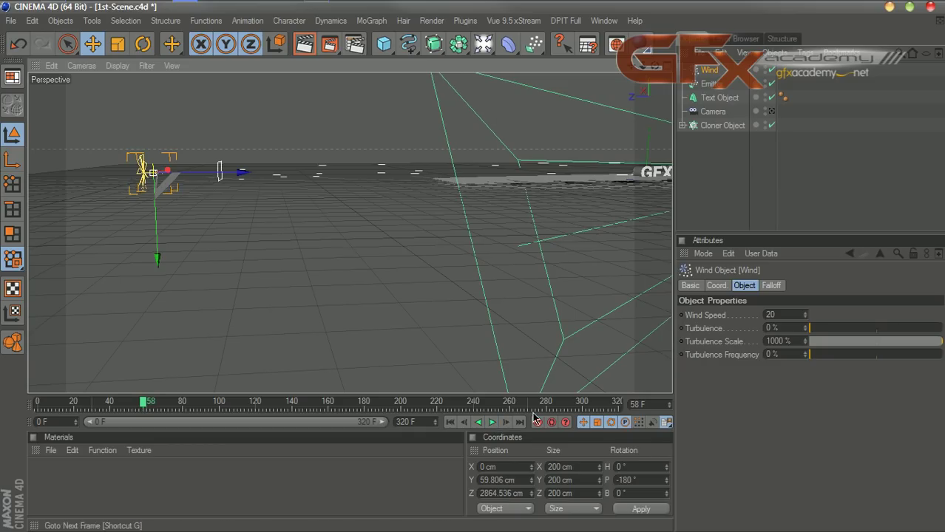
{"action": "mouse_move", "coordinate": [634, 68]}
{"action": "left_mouse_down"}
{"action": "mouse_move", "coordinate": [507, 92]}
{"action": "mouse_move", "coordinate": [447, 92]}
{"action": "mouse_move", "coordinate": [438, 105]}
{"action": "mouse_move", "coordinate": [637, 73]}
{"action": "left_mouse_up"}
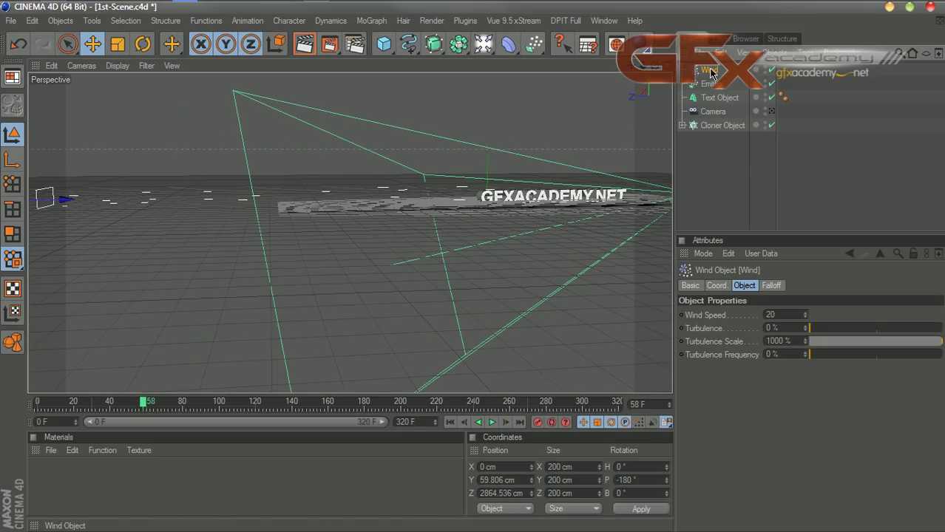
Set the wind object's Turbulence to about 32% and preview the animation from the start.
{"action": "left_click_drag", "start_coordinate": [814, 331], "coordinate": [851, 331]}
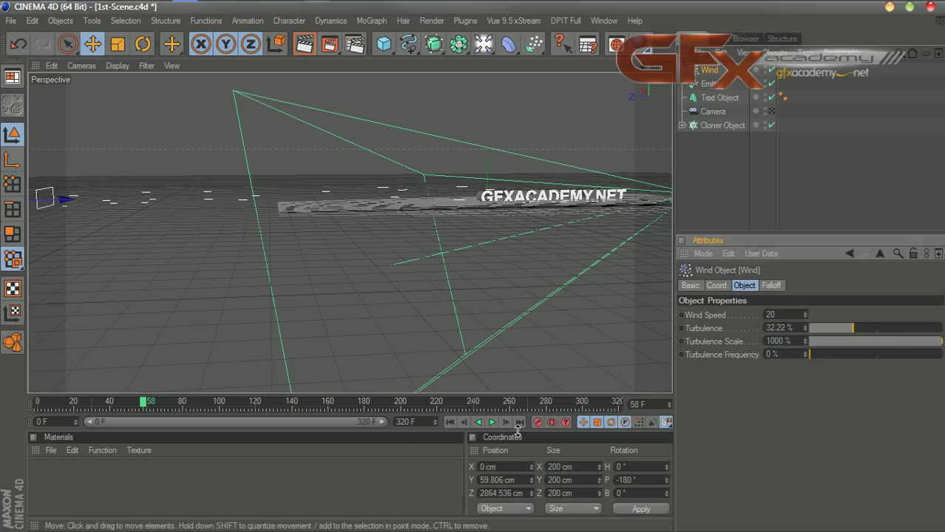
{"action": "left_click", "coordinate": [450, 422]}
{"action": "left_click", "coordinate": [492, 422]}
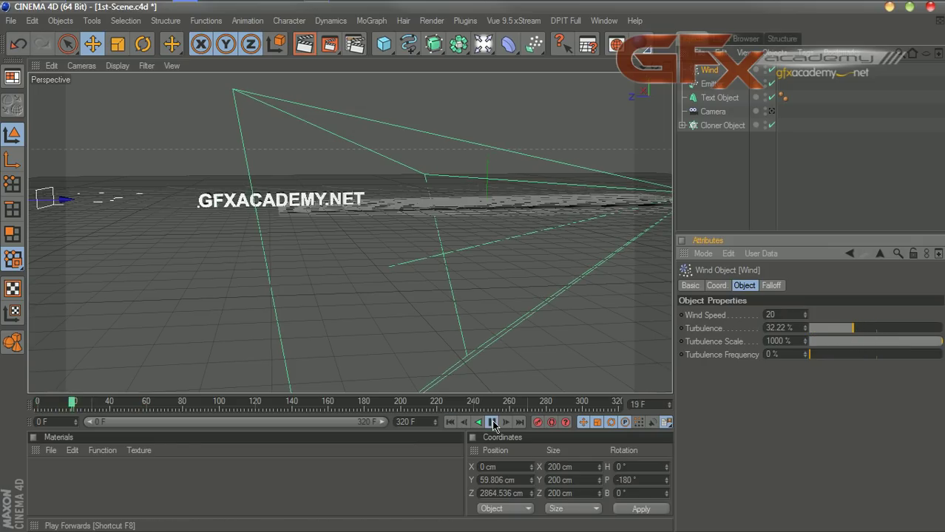
{"action": "left_click", "coordinate": [492, 422]}
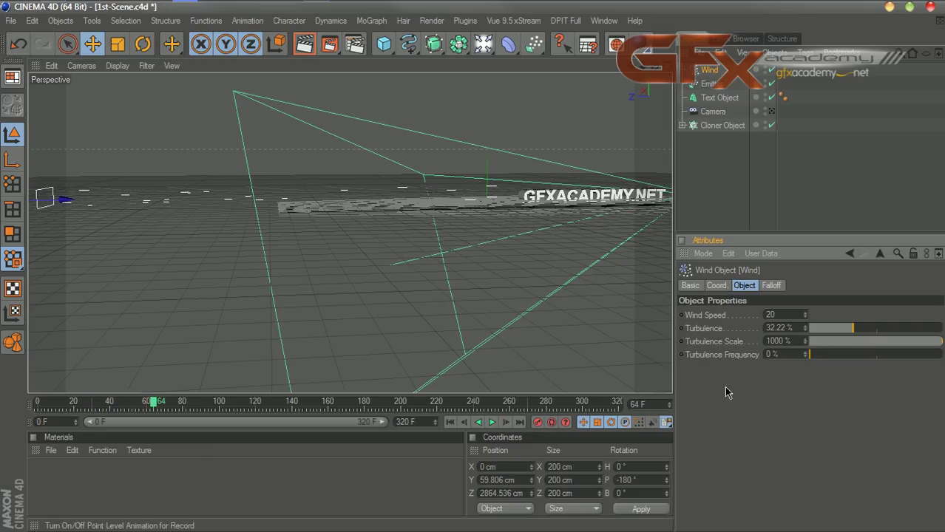
Raise the wind object's Wind Speed to 50 and preview the animation from the first frame.
{"action": "left_click", "coordinate": [769, 315]}
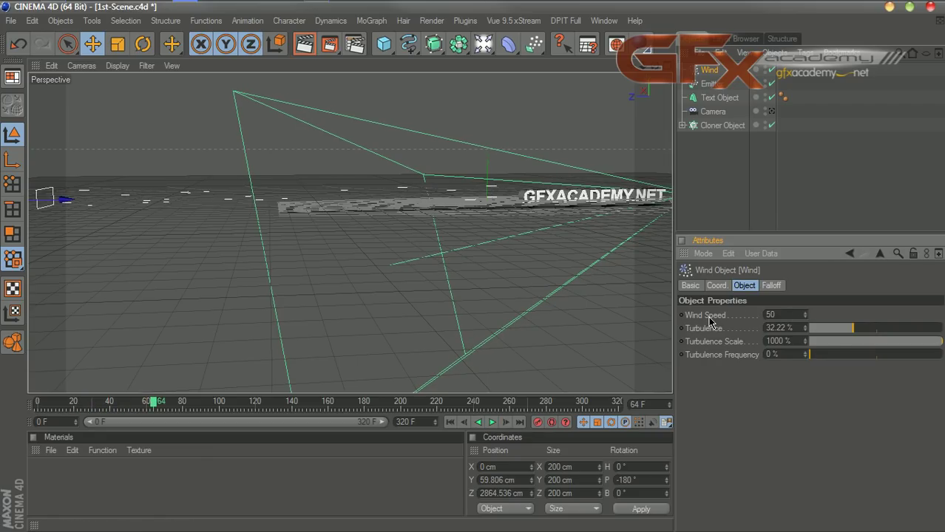
{"action": "left_click", "coordinate": [450, 422]}
{"action": "left_click", "coordinate": [492, 422]}
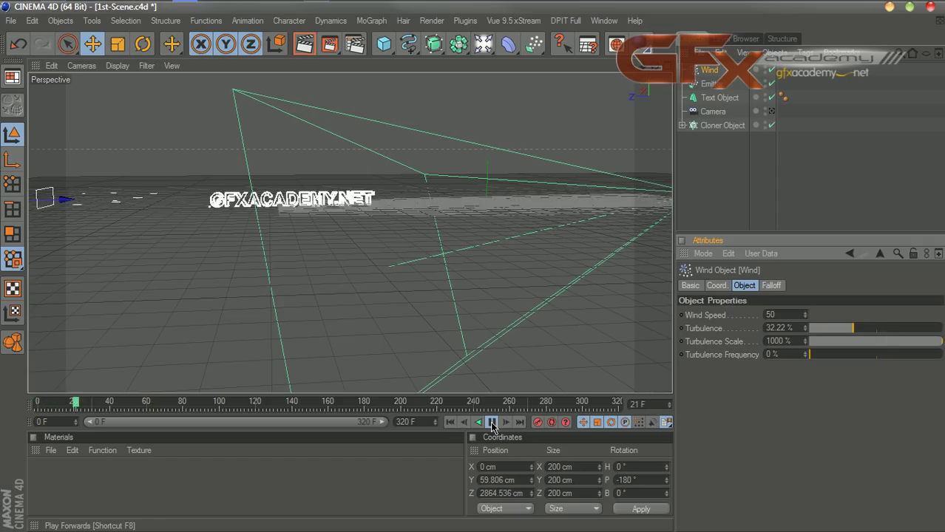
{"action": "left_click", "coordinate": [492, 422]}
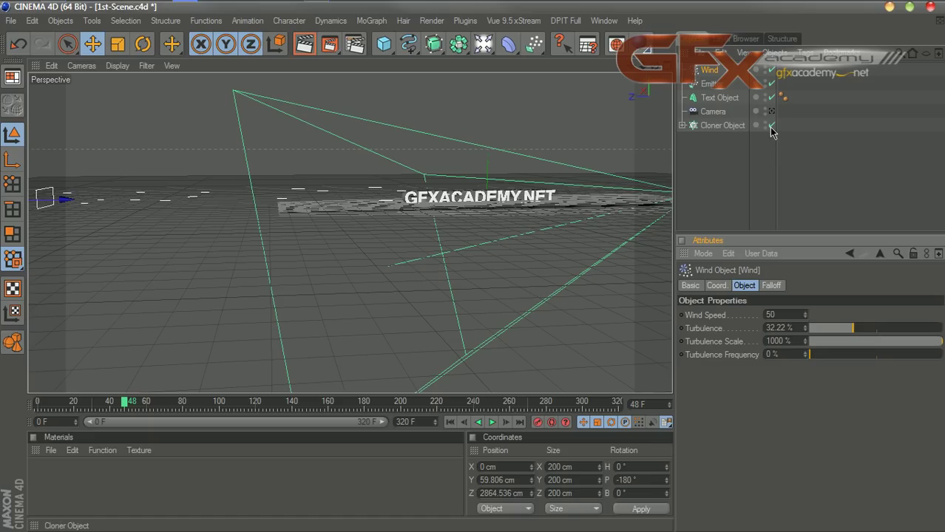
Play the animation from the start with the Cloner Object hidden to check the particle motion.
{"action": "left_click", "coordinate": [449, 422]}
{"action": "left_click", "coordinate": [492, 422]}
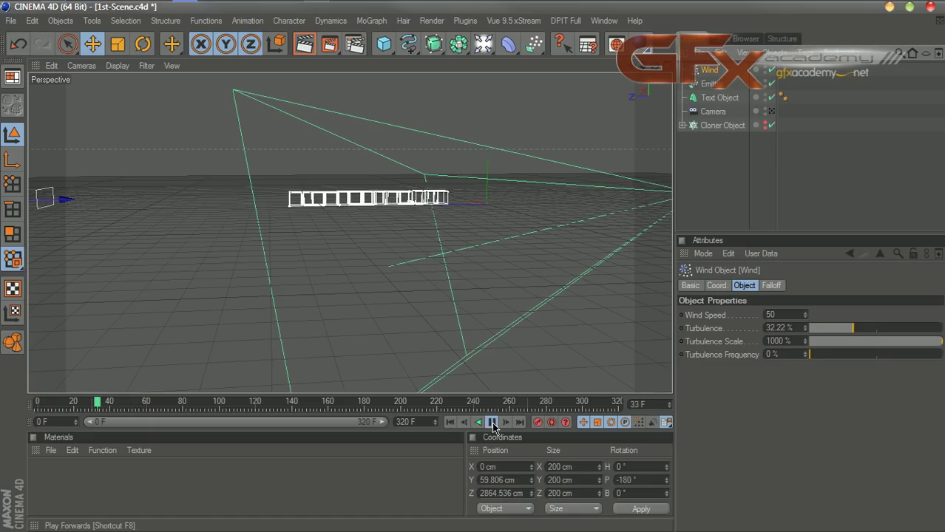
{"action": "left_click", "coordinate": [492, 422]}
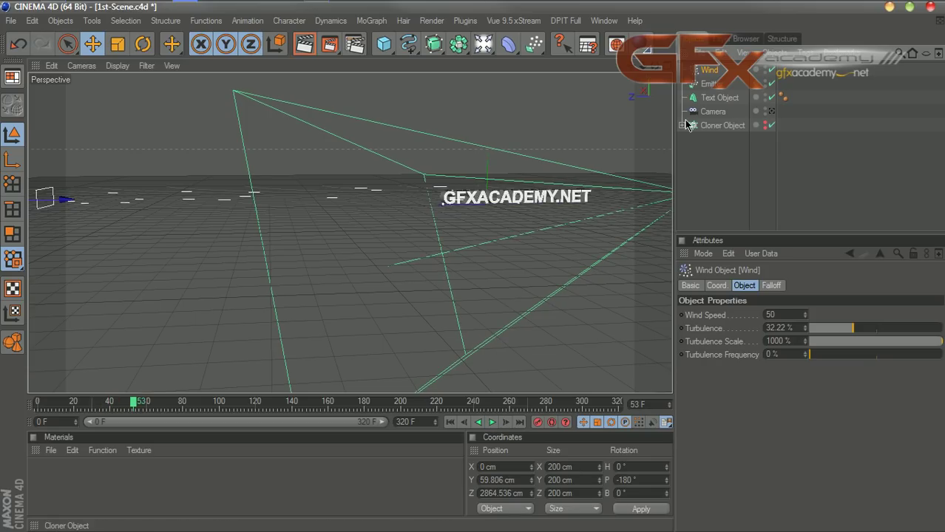
Set the emitter's particle Speed to 1500 cm and play back the animation.
{"action": "left_click", "coordinate": [708, 84]}
{"action": "left_click", "coordinate": [751, 286]}
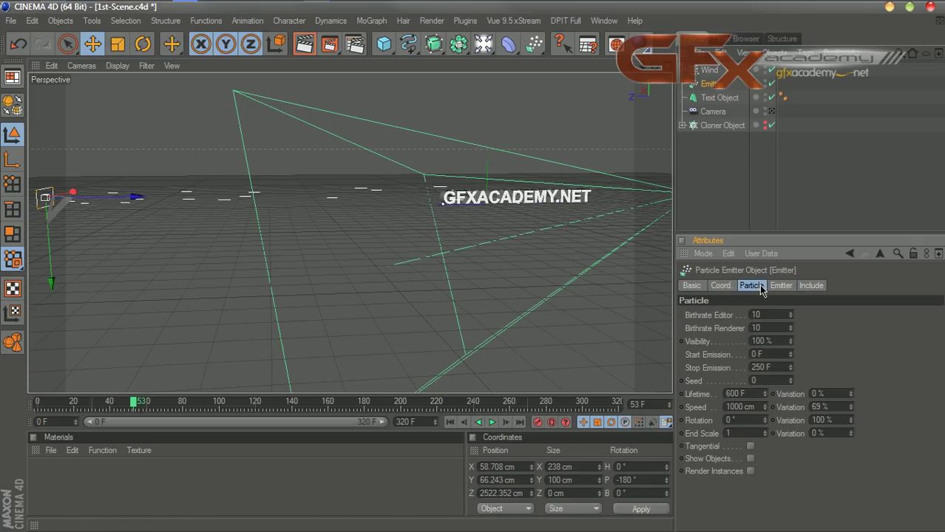
{"action": "double_click", "coordinate": [753, 411]}
{"action": "type", "text": "15"}
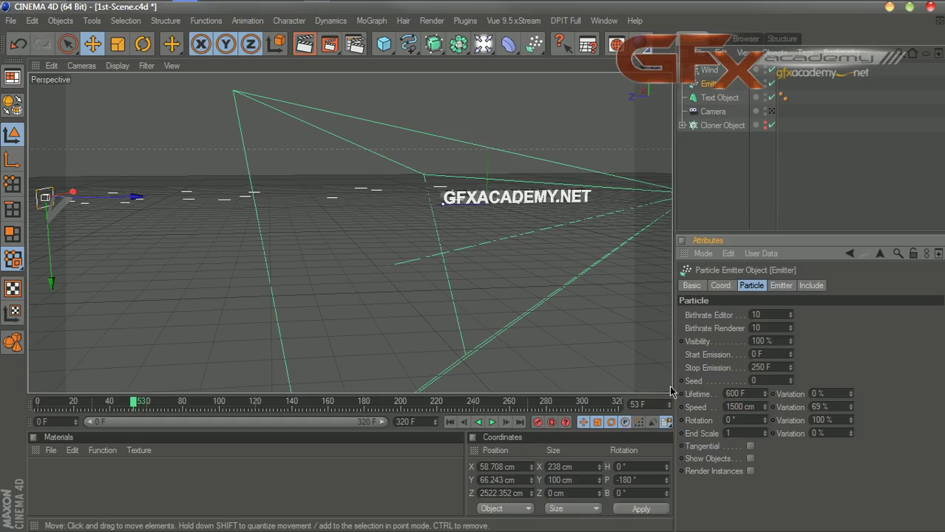
{"action": "left_click", "coordinate": [491, 423]}
{"action": "left_click", "coordinate": [493, 423]}
{"action": "left_click", "coordinate": [493, 423]}
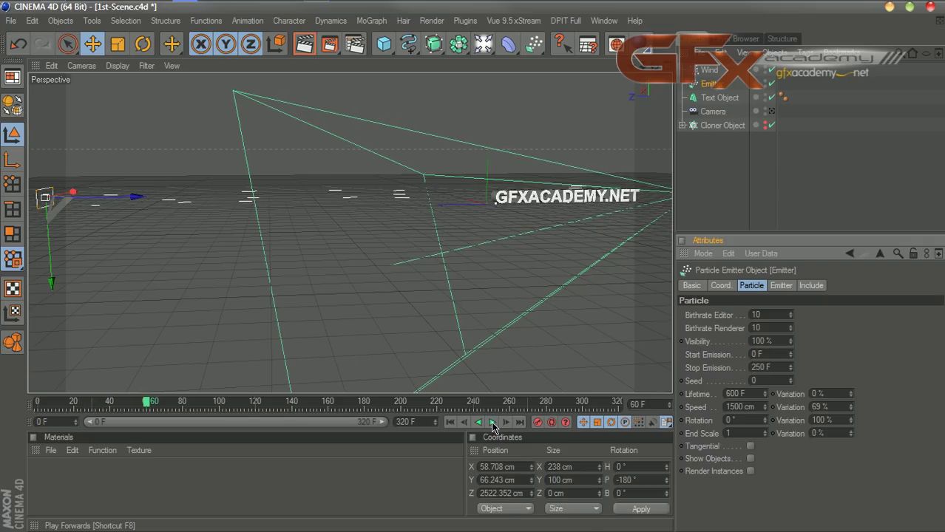
Unhide the Cloner Object in the viewport, look through the scene camera and return to the first frame.
{"action": "left_click", "coordinate": [765, 125]}
{"action": "left_click", "coordinate": [771, 111]}
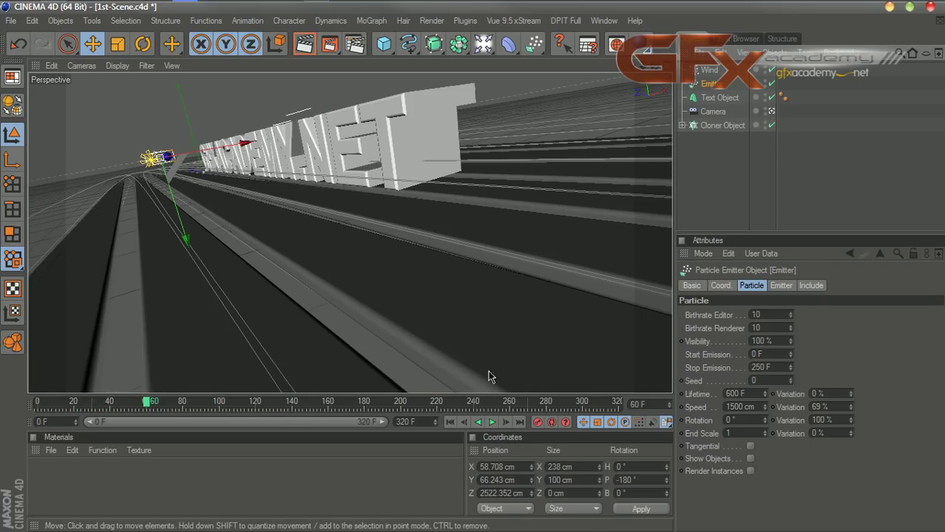
{"action": "left_click", "coordinate": [450, 422]}
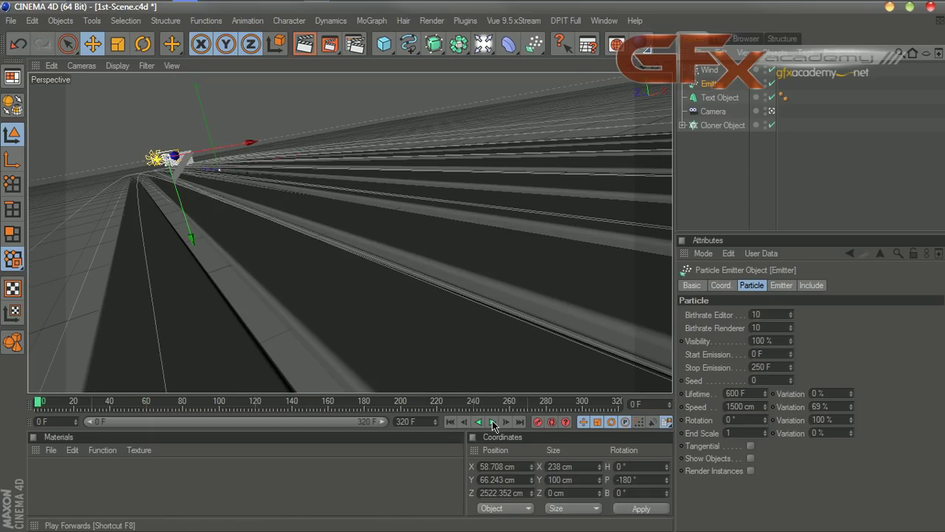
Add a Vibrate tag to the Wind object and enable its position vibration.
{"action": "left_click", "coordinate": [708, 72]}
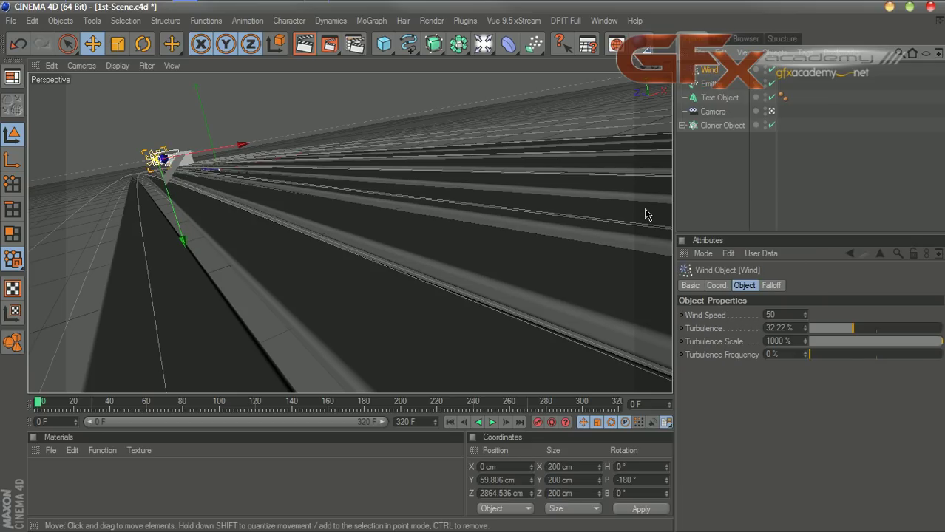
{"action": "right_click", "coordinate": [708, 72]}
{"action": "mouse_move", "coordinate": [750, 19]}
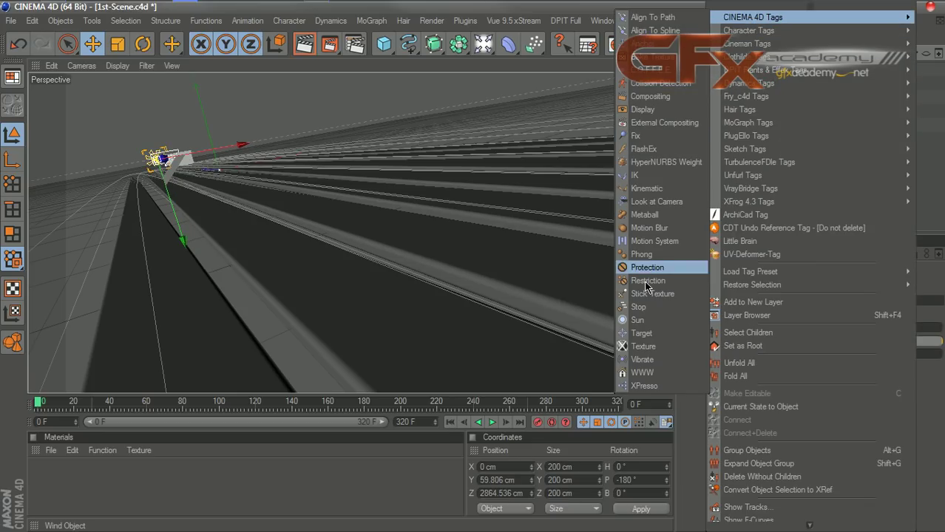
{"action": "left_click", "coordinate": [640, 359]}
{"action": "left_click_drag", "start_coordinate": [773, 233], "coordinate": [772, 197]}
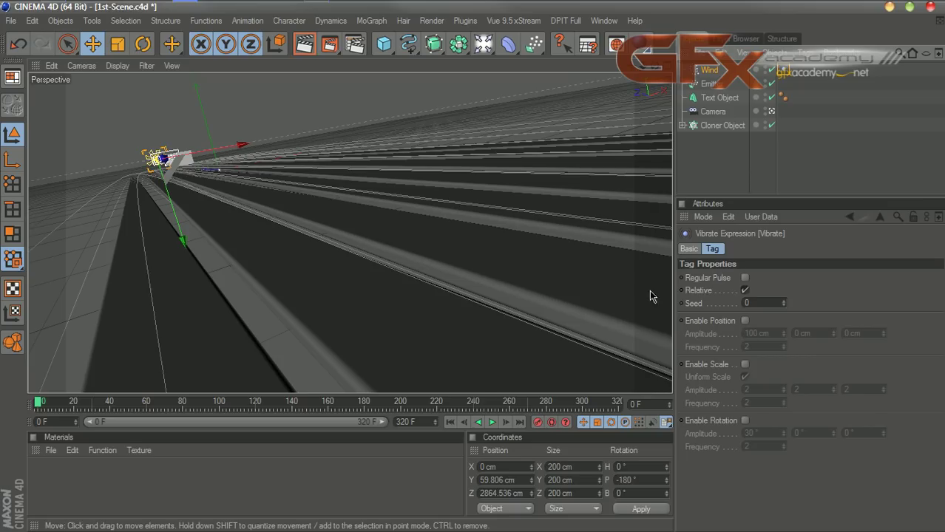
{"action": "left_click", "coordinate": [745, 321]}
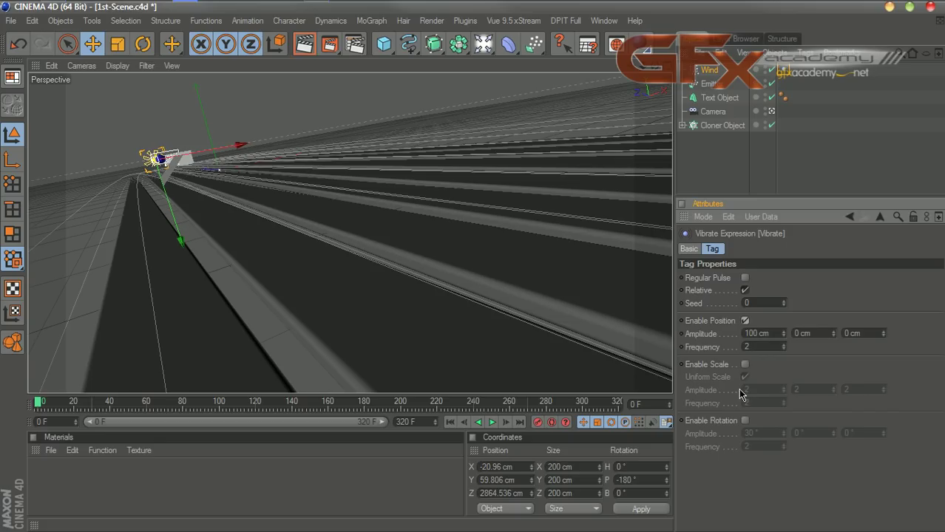
Hide the Cloner Object and Text Object in the viewport and play the animation through the camera.
{"action": "left_click", "coordinate": [765, 123]}
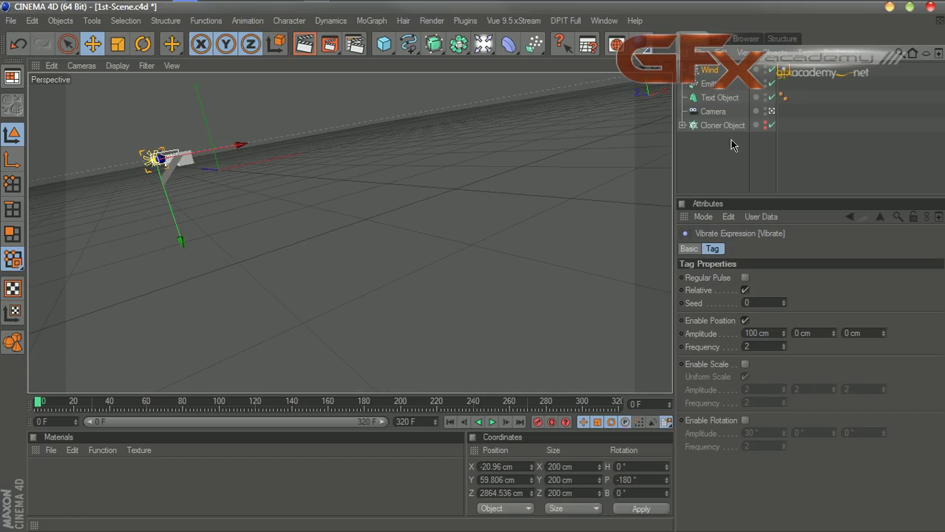
{"action": "left_click", "coordinate": [765, 96]}
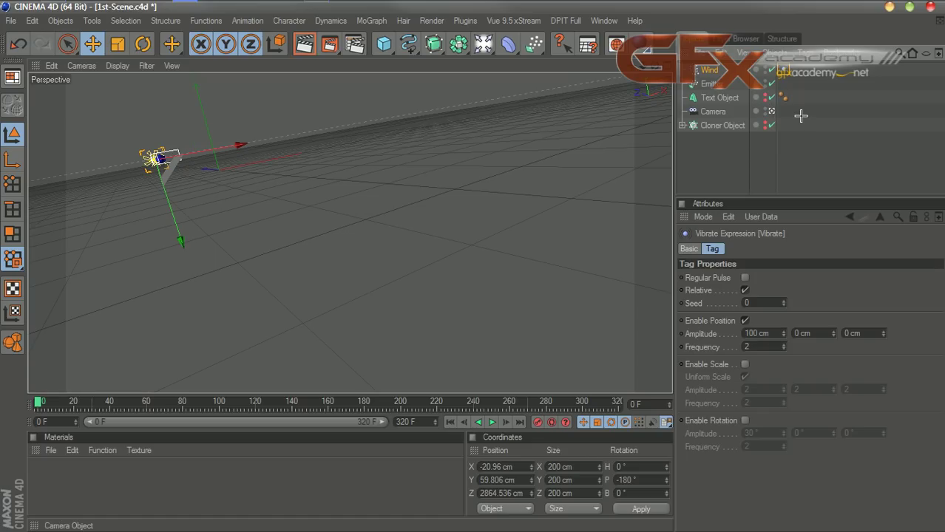
{"action": "left_click", "coordinate": [800, 116]}
{"action": "left_click", "coordinate": [494, 422]}
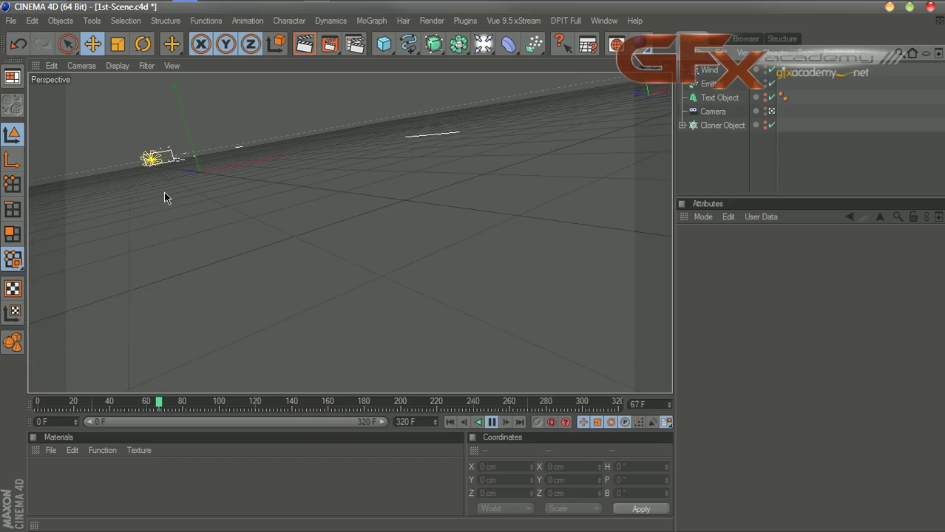
{"action": "left_click", "coordinate": [492, 422]}
Move the wind object slightly along its X axis and replay the animation from the start.
{"action": "left_click", "coordinate": [717, 73]}
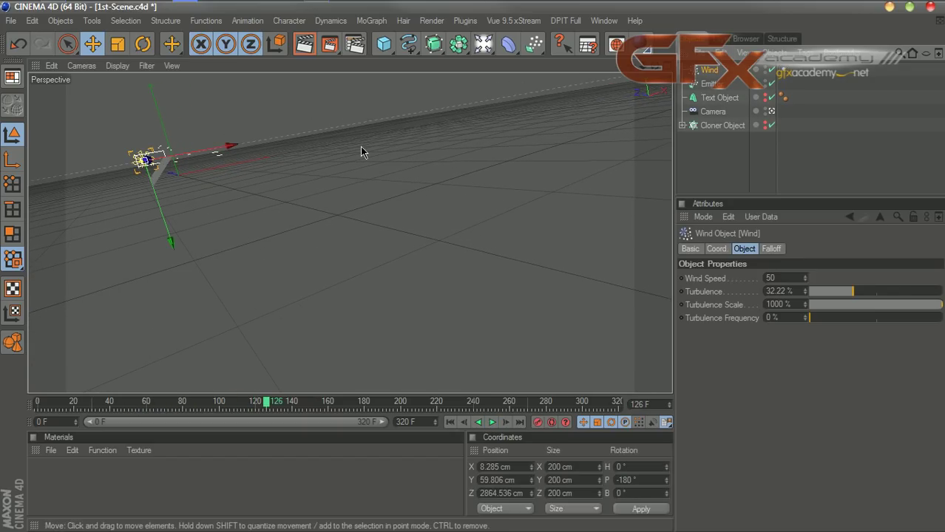
{"action": "left_click_drag", "start_coordinate": [235, 145], "coordinate": [238, 144]}
{"action": "left_click", "coordinate": [449, 422]}
{"action": "left_click", "coordinate": [491, 422]}
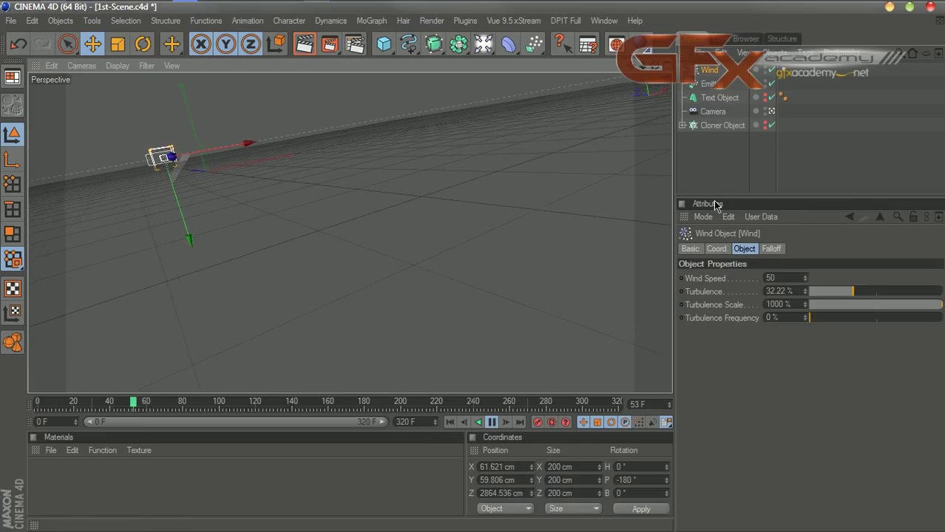
{"action": "left_click", "coordinate": [710, 174]}
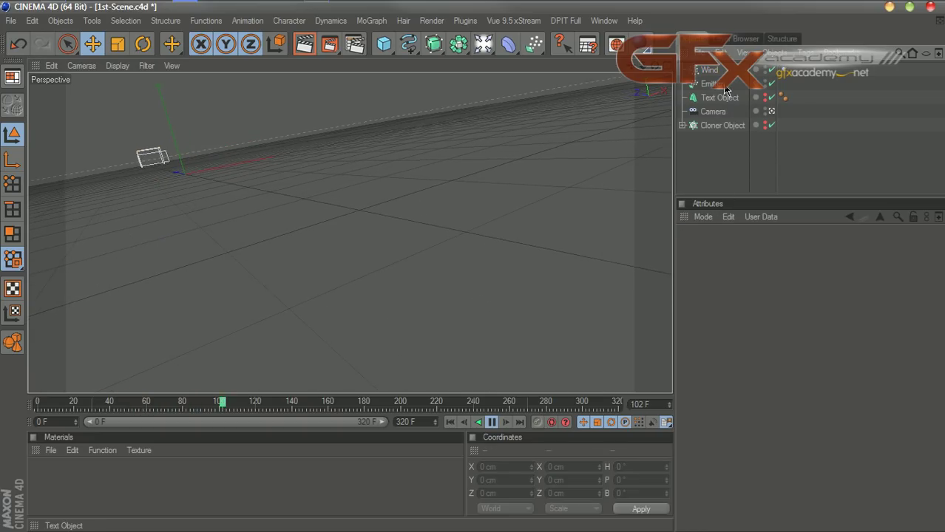
Set the wind's Vibrate tag position amplitude to 150 cm in X and 150 cm in Z.
{"action": "left_click", "coordinate": [709, 69]}
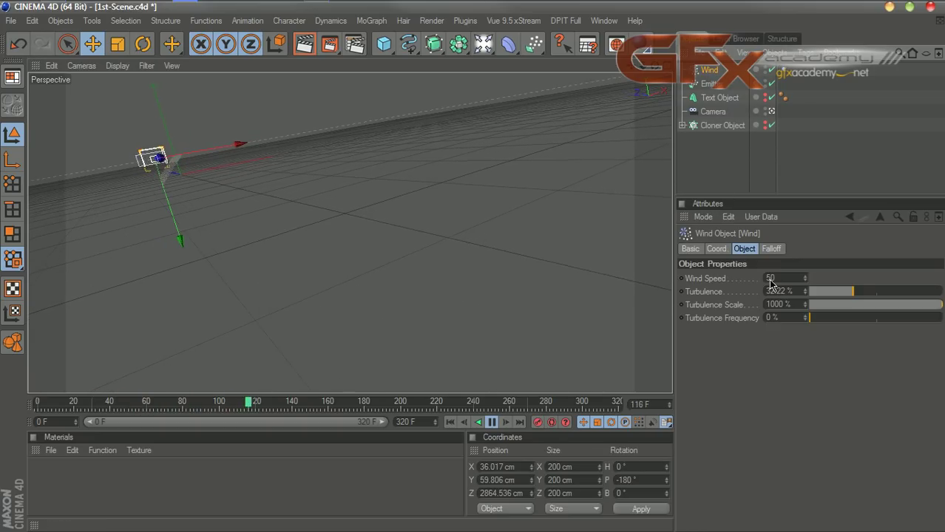
{"action": "left_click", "coordinate": [784, 70]}
{"action": "left_click_drag", "start_coordinate": [865, 334], "coordinate": [753, 336]}
{"action": "type", "text": "150"}
{"action": "key", "text": "Return"}
{"action": "left_click", "coordinate": [869, 334]}
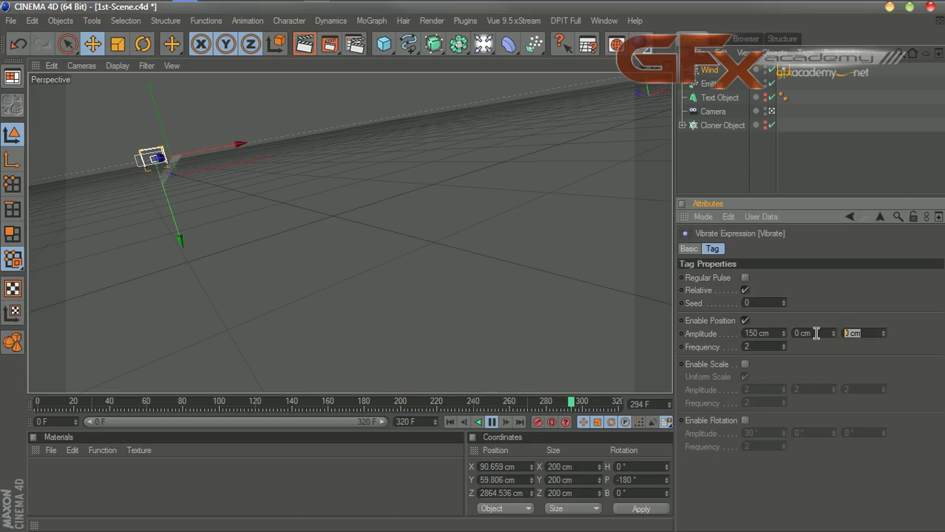
{"action": "type", "text": "150"}
{"action": "key", "text": "Return"}
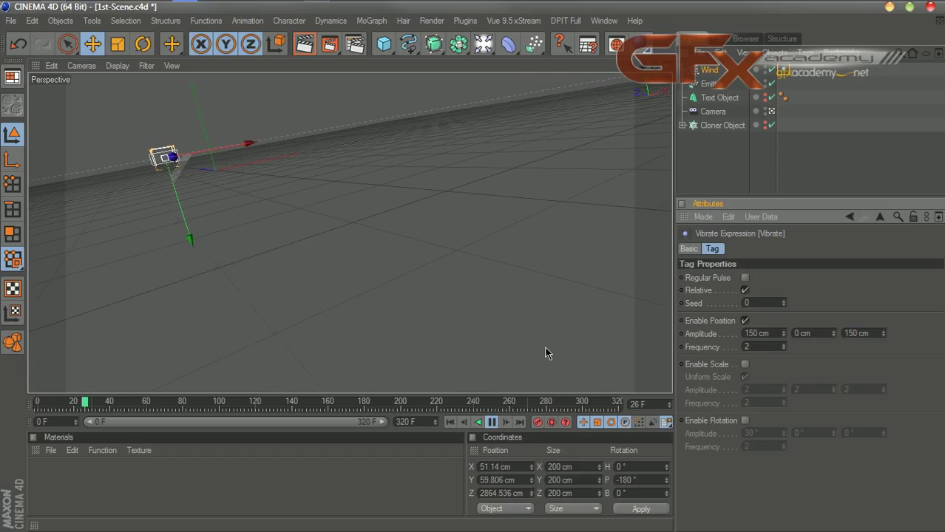
Replay the animation from the first frame to check the particles with the stronger wind vibration.
{"action": "left_click", "coordinate": [492, 423]}
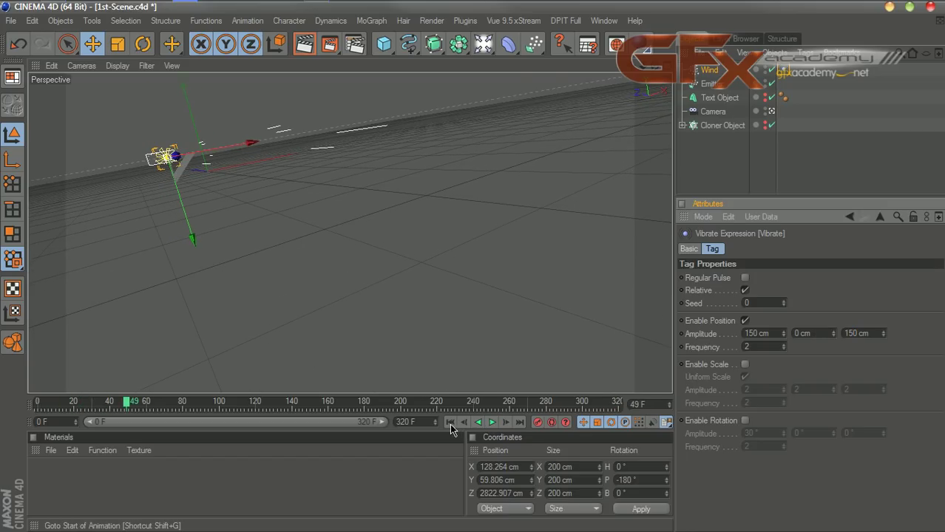
{"action": "left_click", "coordinate": [450, 423]}
{"action": "left_click", "coordinate": [492, 422]}
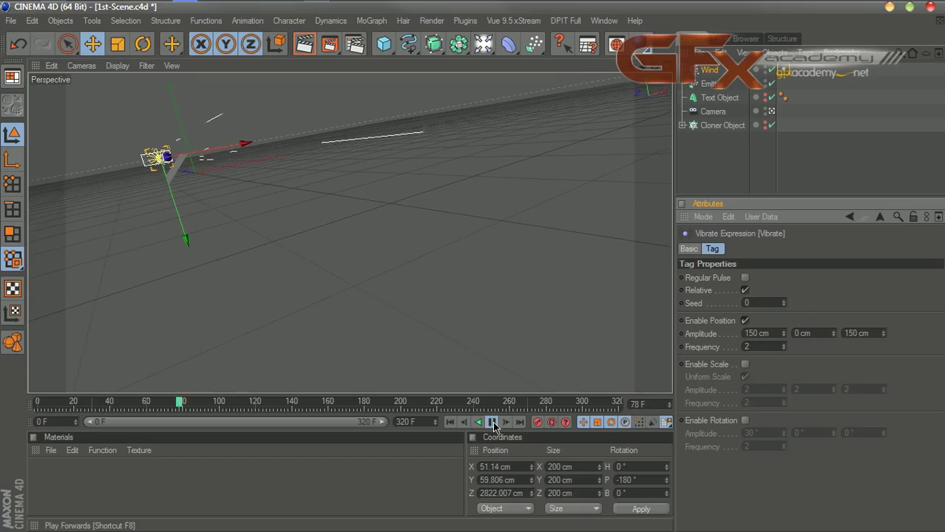
{"action": "left_click", "coordinate": [492, 422]}
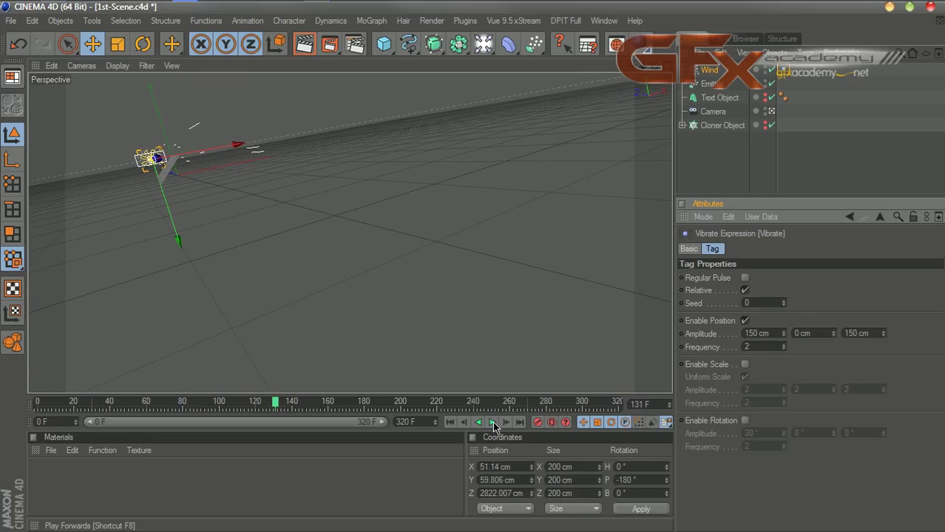
Enlarge the emitter to an X-Size of 634 cm and a Y-Size of 160 cm.
{"action": "left_click", "coordinate": [707, 85]}
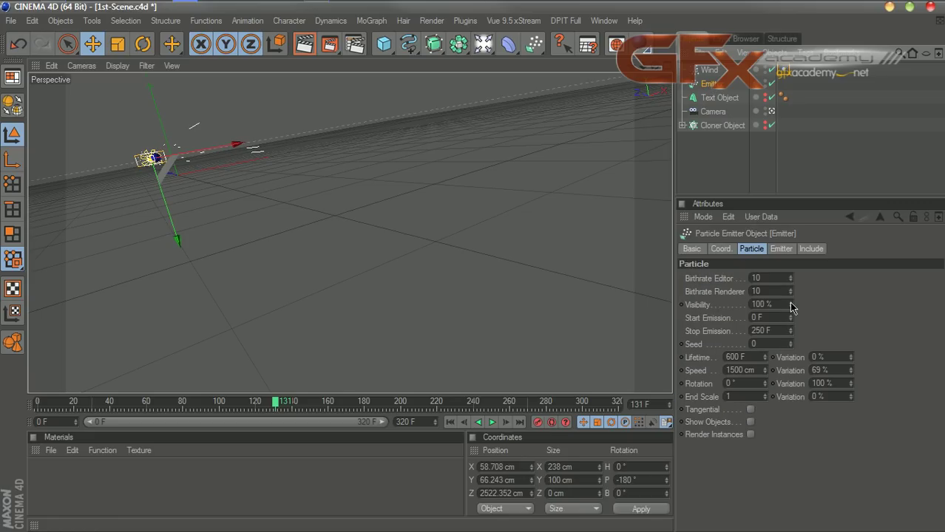
{"action": "left_click", "coordinate": [781, 249]}
{"action": "left_click_drag", "start_coordinate": [785, 294], "coordinate": [799, 292]}
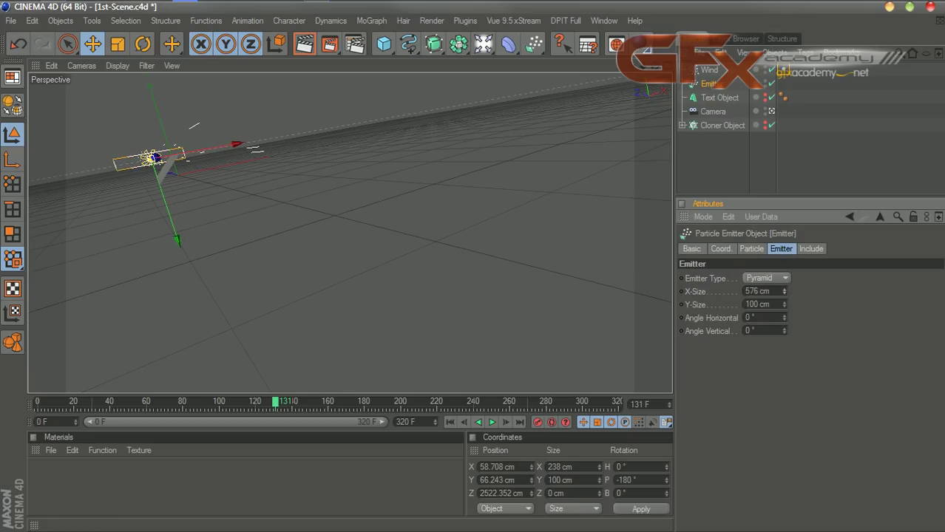
{"action": "left_click_drag", "start_coordinate": [785, 306], "coordinate": [806, 304]}
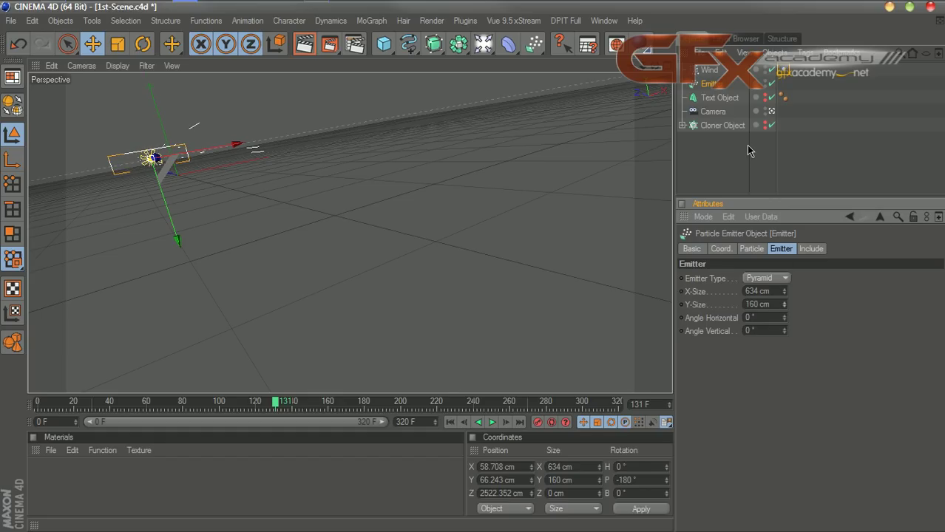
Raise the wind and emitter together by about 75 cm and replay the animation from the start.
{"action": "left_click", "coordinate": [709, 69], "text": "ctrl"}
{"action": "left_click_drag", "start_coordinate": [179, 239], "coordinate": [176, 232]}
{"action": "left_click", "coordinate": [449, 422]}
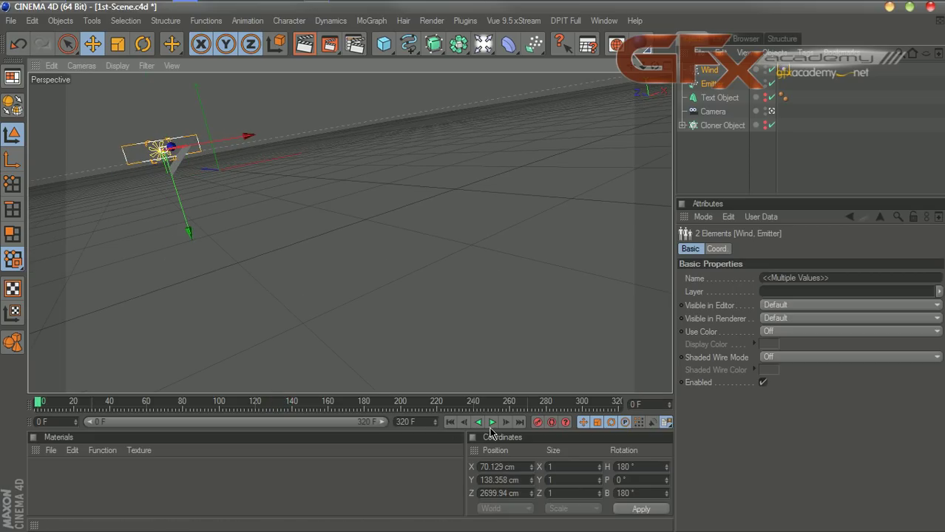
{"action": "left_click", "coordinate": [491, 423]}
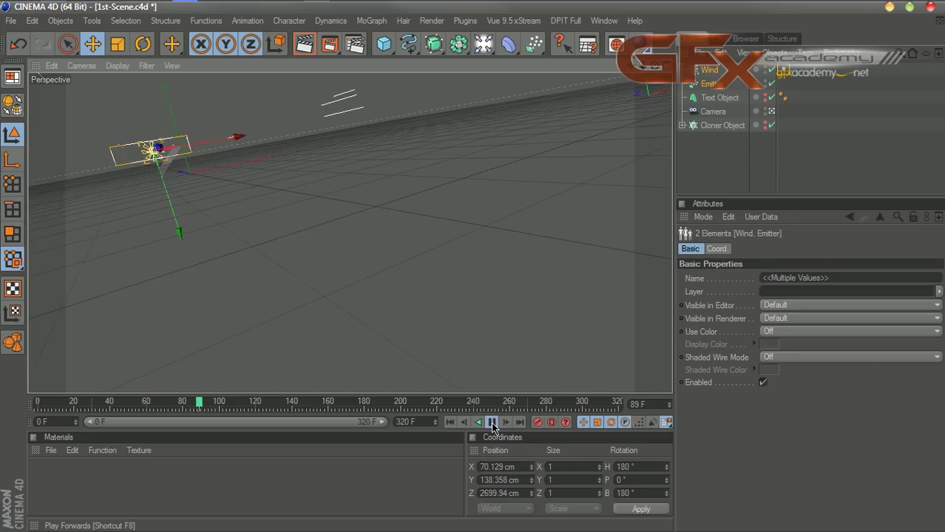
{"action": "left_click", "coordinate": [492, 423]}
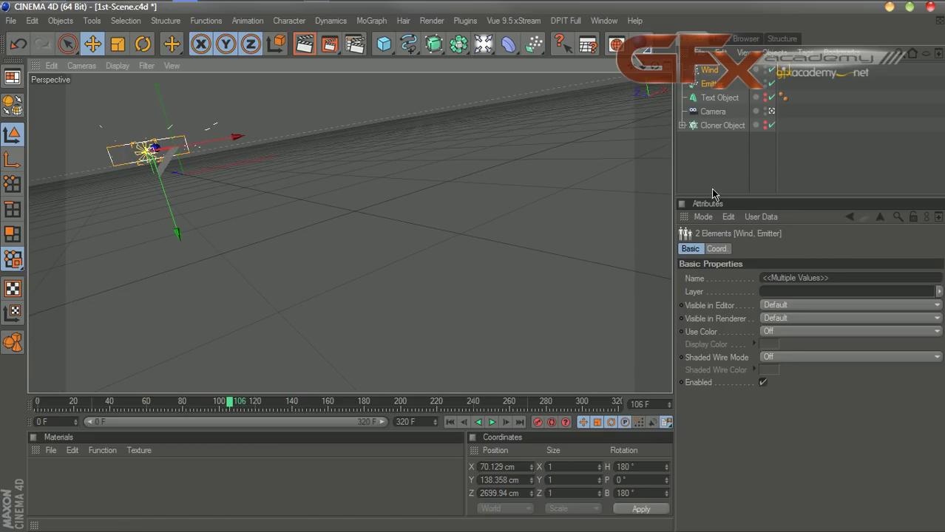
{"action": "left_click", "coordinate": [369, 355]}
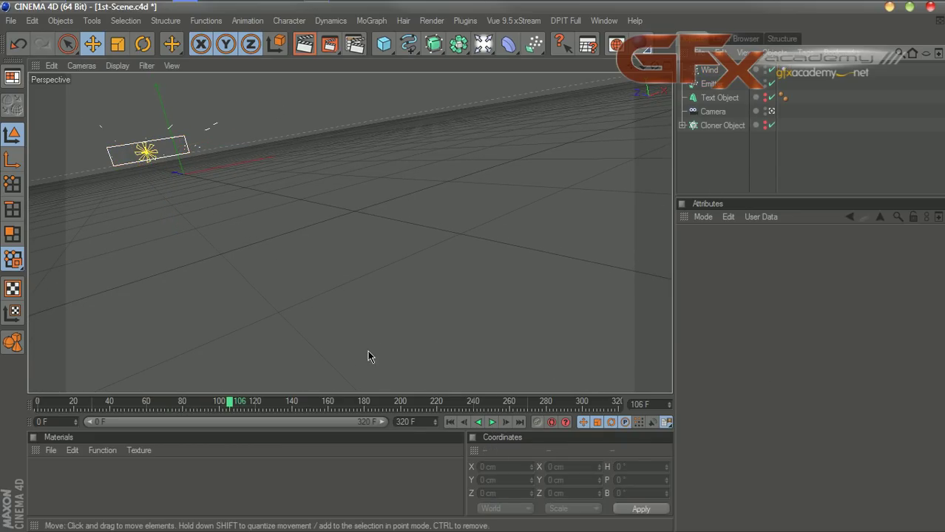
Make the Cloner Object and Text Object visible in the editor again and replay the animation from the first frame.
{"action": "left_click", "coordinate": [765, 124]}
{"action": "left_click", "coordinate": [765, 94]}
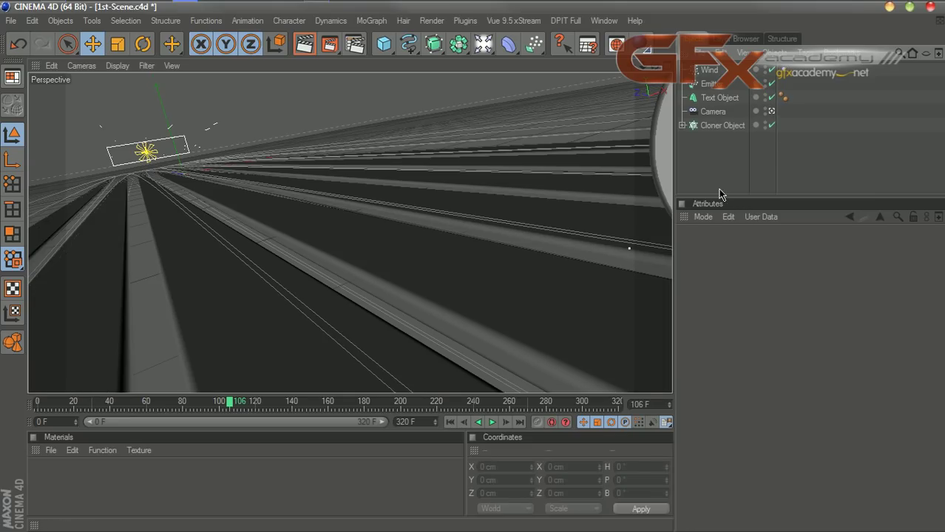
{"action": "left_click", "coordinate": [449, 422]}
{"action": "left_click", "coordinate": [493, 422]}
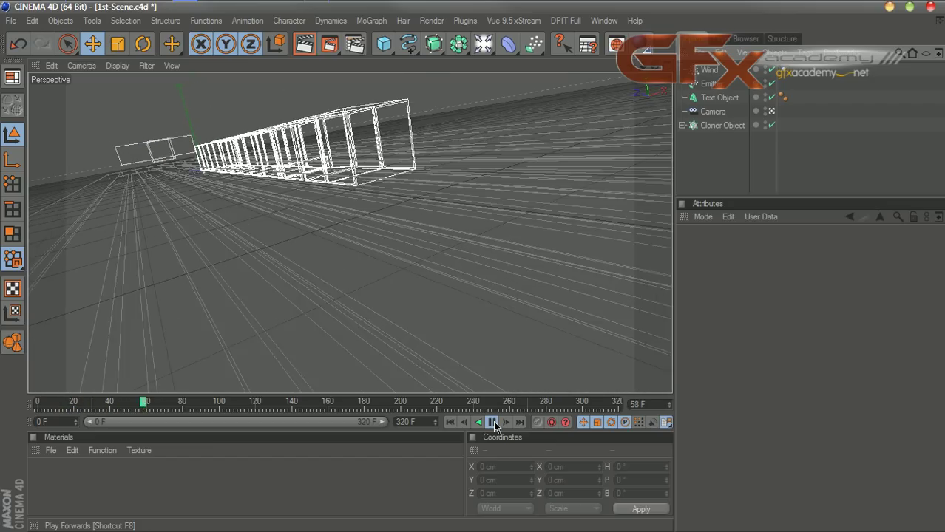
{"action": "left_click", "coordinate": [493, 422]}
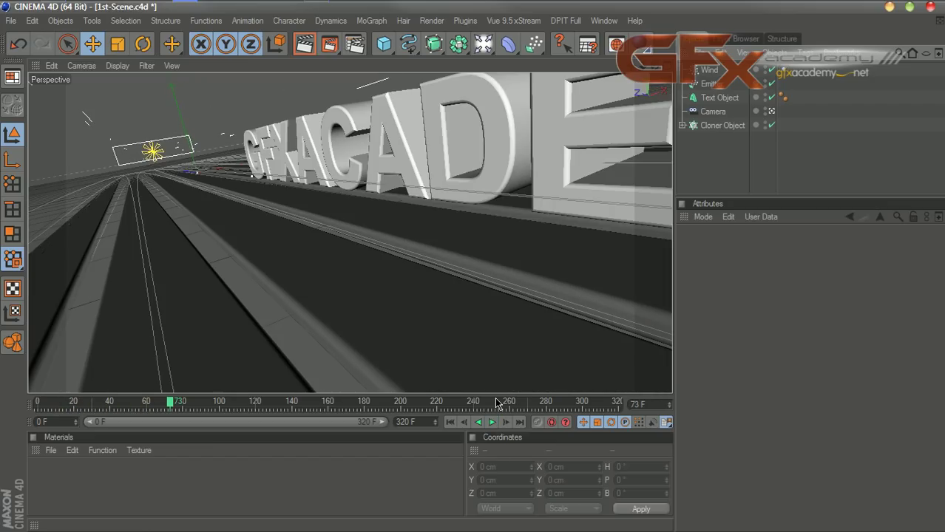
Set the emitter's particle speed to 2500 cm and replay the animation from the start.
{"action": "left_click", "coordinate": [709, 85]}
{"action": "left_click", "coordinate": [756, 250]}
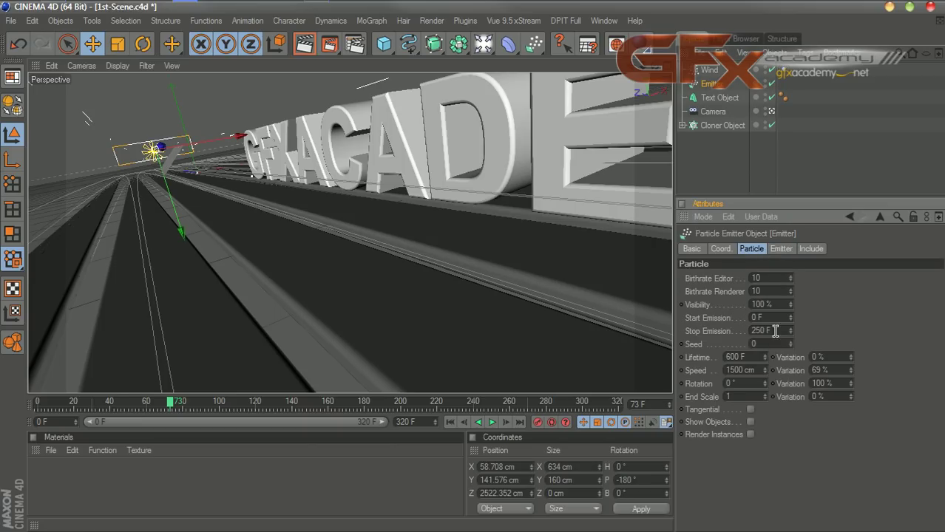
{"action": "left_click", "coordinate": [753, 371]}
{"action": "type", "text": "20"}
{"action": "left_click", "coordinate": [451, 423]}
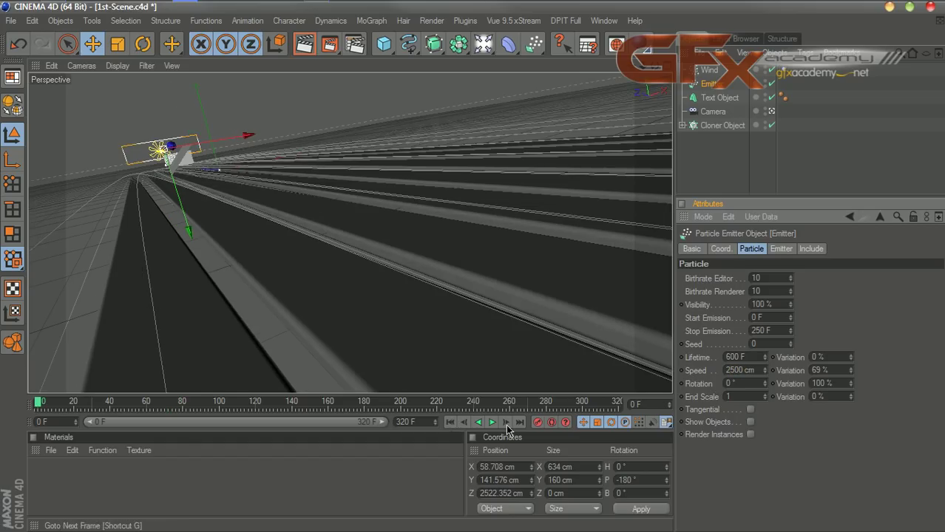
{"action": "left_click", "coordinate": [492, 423]}
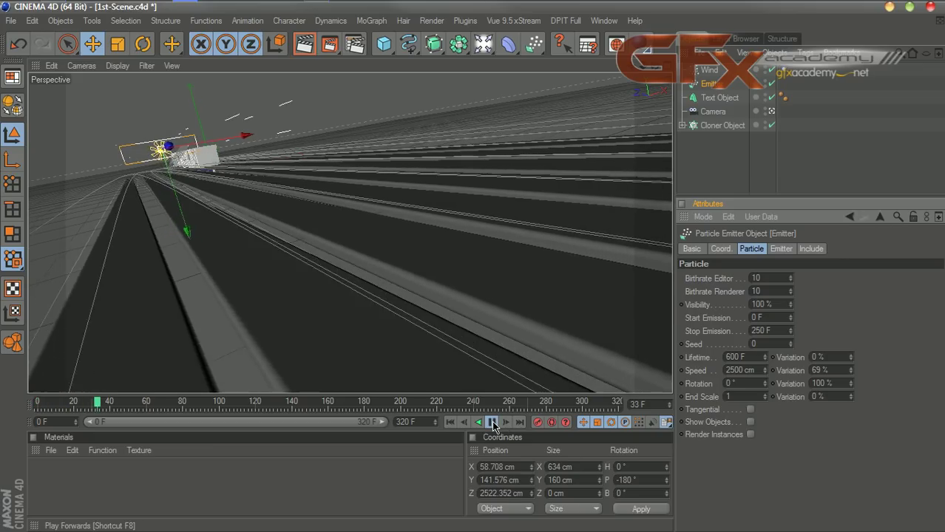
{"action": "left_click", "coordinate": [492, 423]}
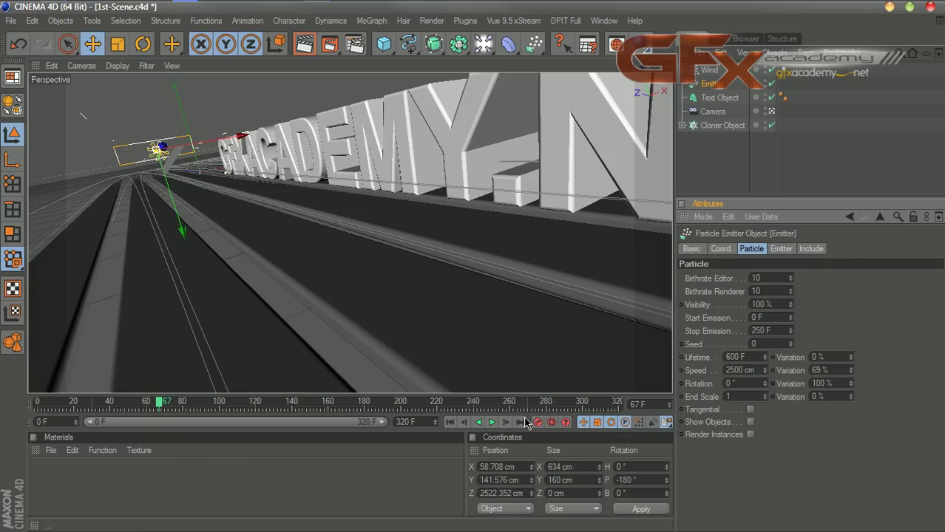
Set the emitter's editor and renderer birthrates to 15, replay the animation and return to frame 0.
{"action": "left_click", "coordinate": [757, 278]}
{"action": "left_click", "coordinate": [766, 288]}
{"action": "left_click", "coordinate": [723, 293]}
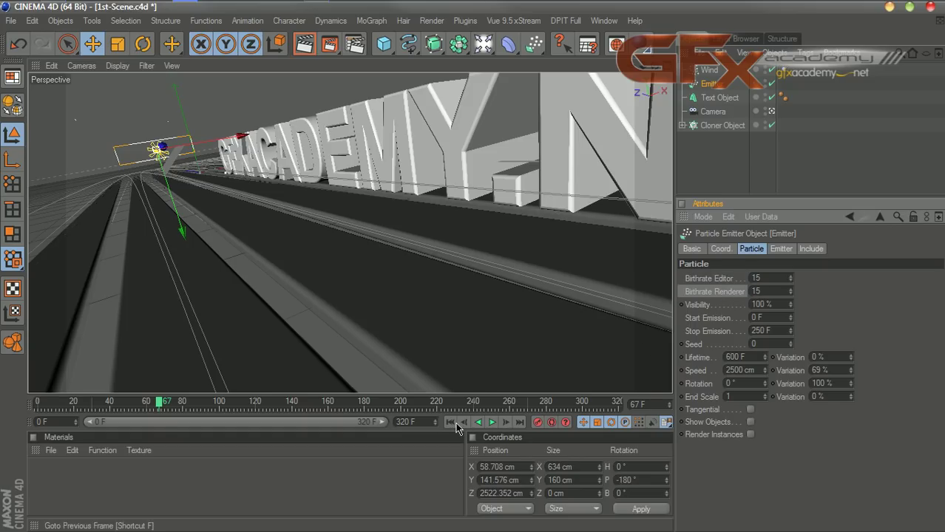
{"action": "key", "text": "shift+f"}
{"action": "left_click", "coordinate": [493, 422]}
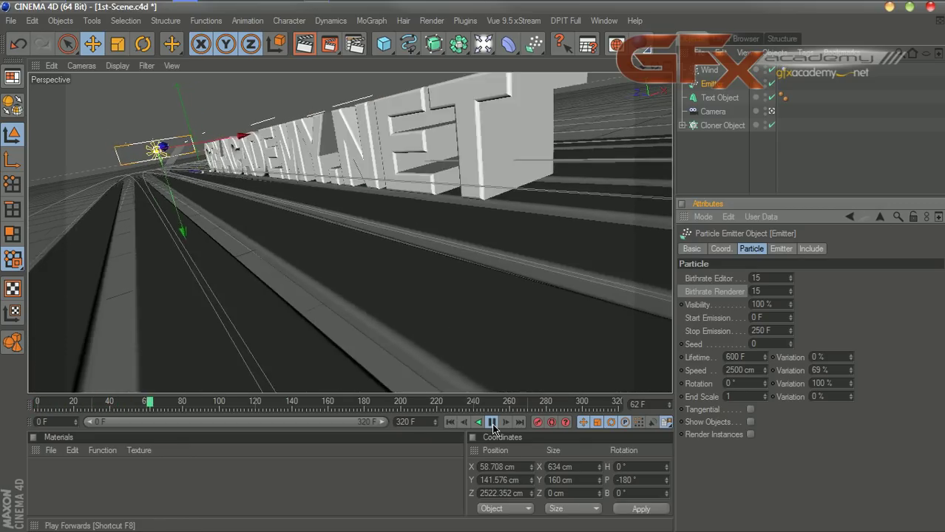
{"action": "left_click", "coordinate": [492, 423]}
{"action": "left_click", "coordinate": [450, 422]}
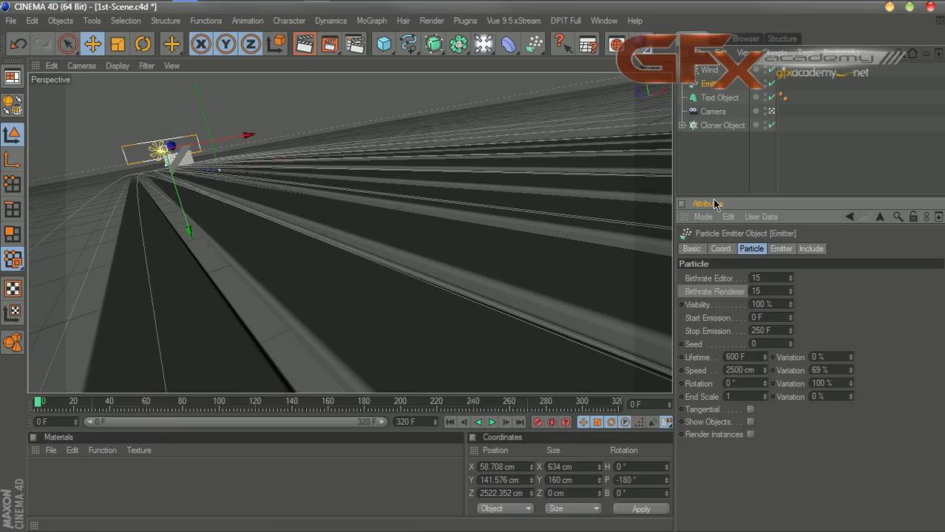
Add a cube primitive and set its X, Y and Z sizes to 50 cm.
{"action": "left_click", "coordinate": [723, 166]}
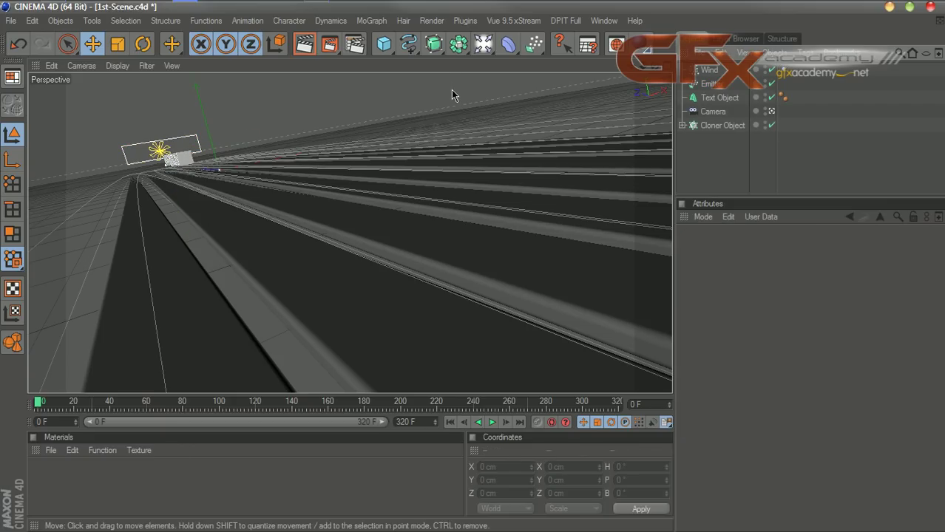
{"action": "left_click", "coordinate": [388, 50]}
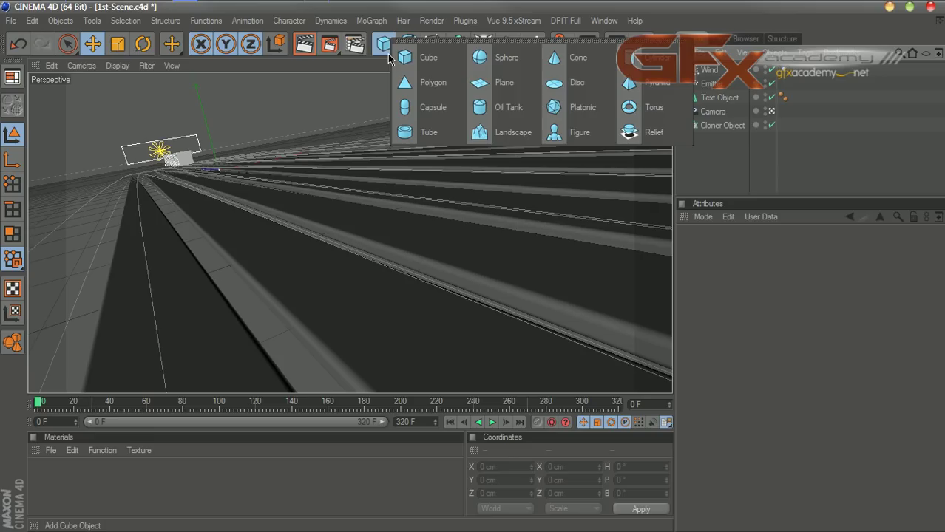
{"action": "left_click", "coordinate": [426, 60]}
{"action": "left_click", "coordinate": [740, 279]}
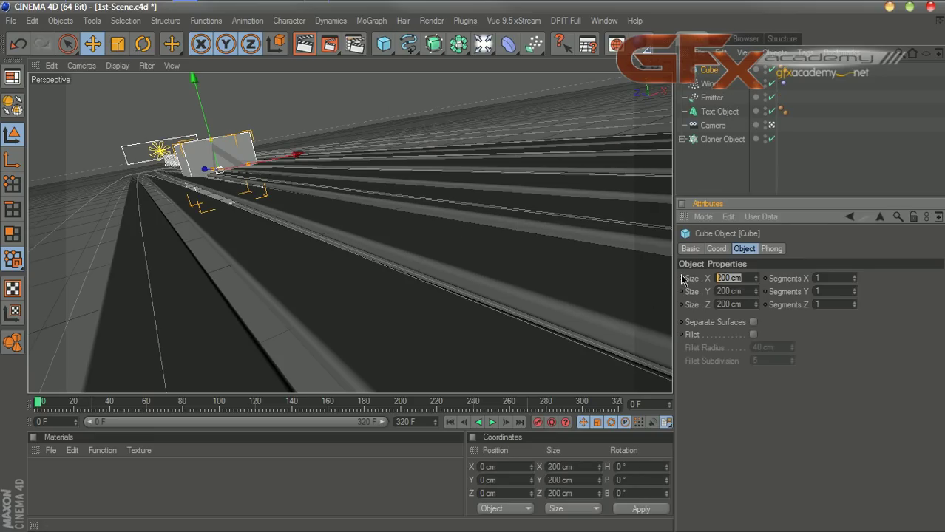
{"action": "type", "text": "50"}
{"action": "key", "text": "Tab"}
{"action": "key", "text": "Tab"}
{"action": "type", "text": "50"}
{"action": "key", "text": "shift+Tab"}
{"action": "type", "text": "50"}
{"action": "key", "text": "Return"}
Reduce the cube's size to 10 cm in X, Y and Z.
{"action": "left_click", "coordinate": [730, 278]}
{"action": "type", "text": "5"}
{"action": "type", "text": "10"}
{"action": "key", "text": "Tab"}
{"action": "type", "text": "10"}
{"action": "key", "text": "Tab"}
{"action": "type", "text": "10"}
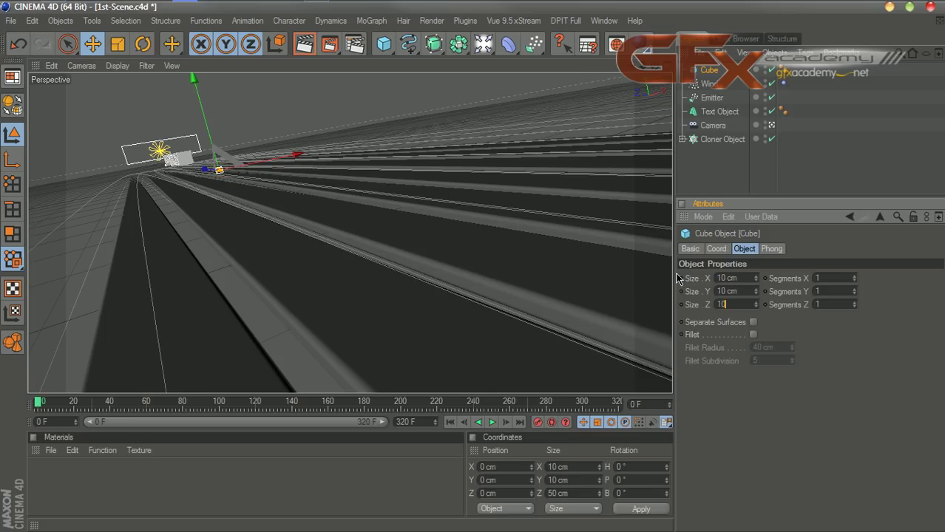
Enable the fillet on the cube with a fillet radius of 2 cm.
{"action": "left_click", "coordinate": [753, 335]}
{"action": "key", "text": "Tab"}
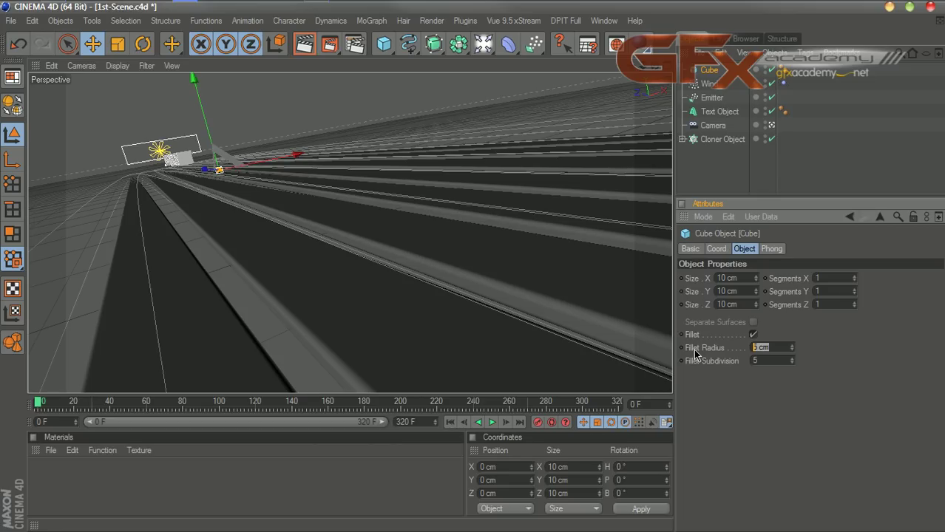
{"action": "type", "text": "2"}
Nest the cube under the emitter with Show Objects enabled and play the animation to check the cube particles.
{"action": "left_click_drag", "start_coordinate": [711, 74], "coordinate": [712, 97]}
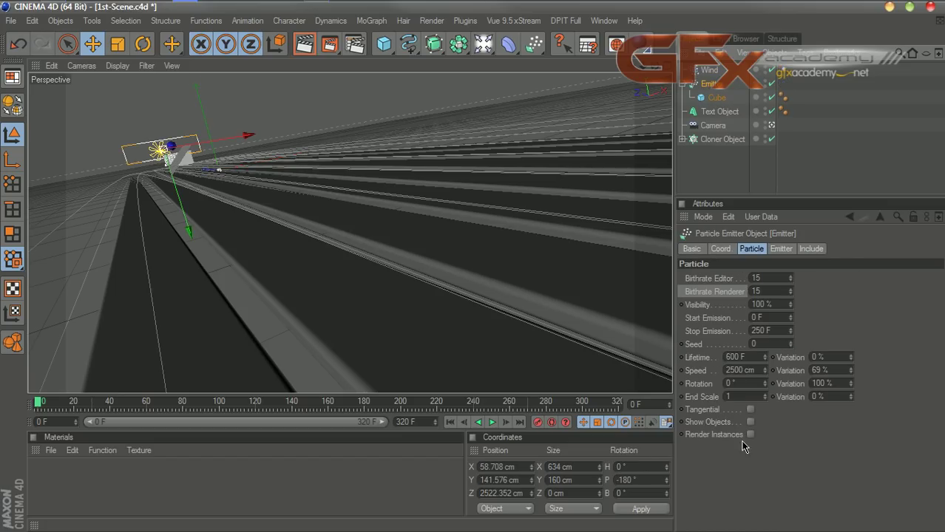
{"action": "left_click", "coordinate": [750, 421]}
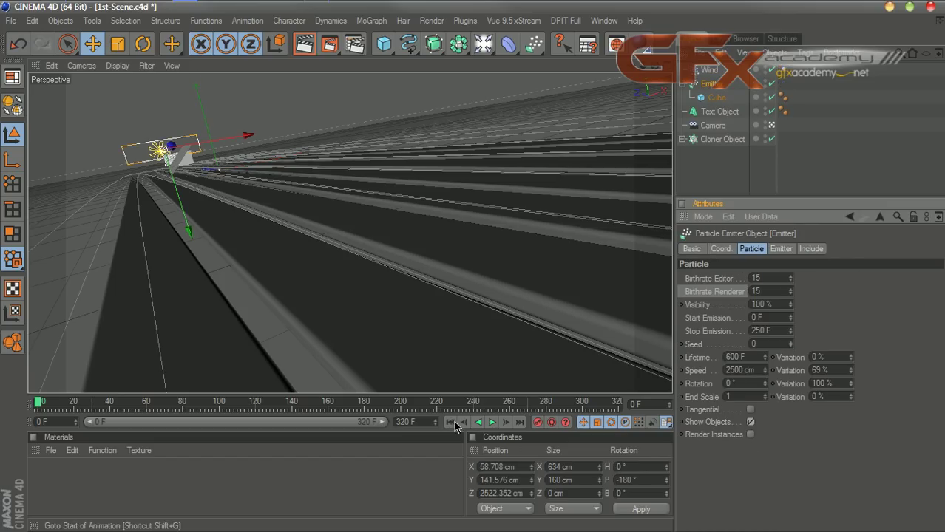
{"action": "left_click", "coordinate": [492, 423]}
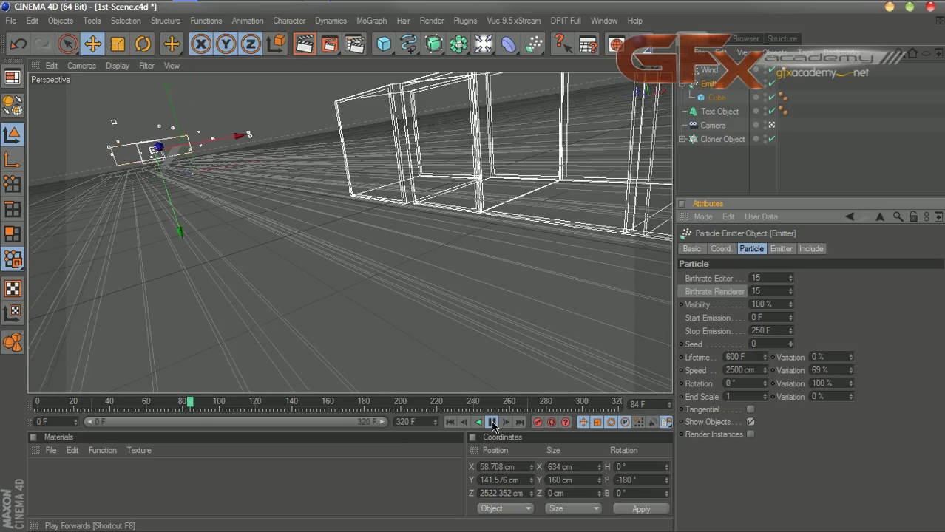
{"action": "left_click", "coordinate": [493, 423]}
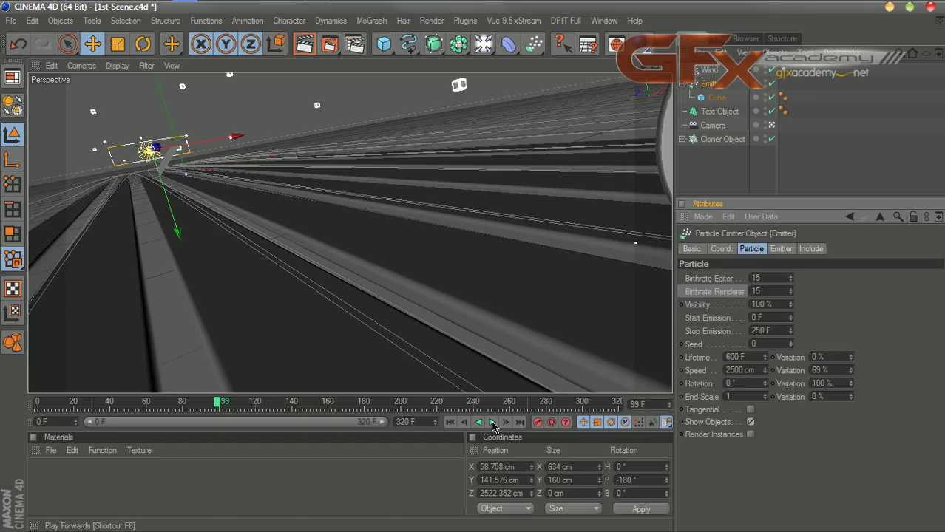
Replay the animation from the start, stop at frame 71 and render the view to examine the cube particles.
{"action": "left_click", "coordinate": [449, 423]}
{"action": "left_click", "coordinate": [492, 422]}
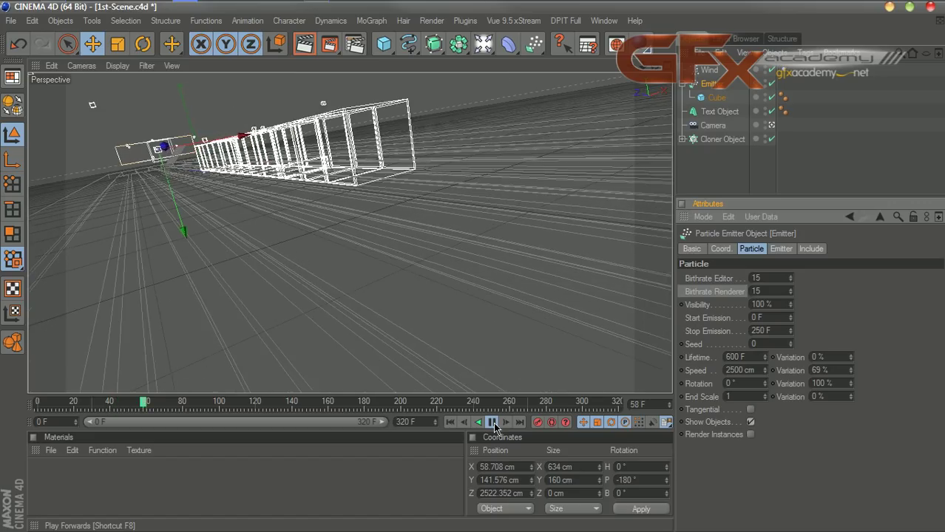
{"action": "left_click", "coordinate": [491, 423]}
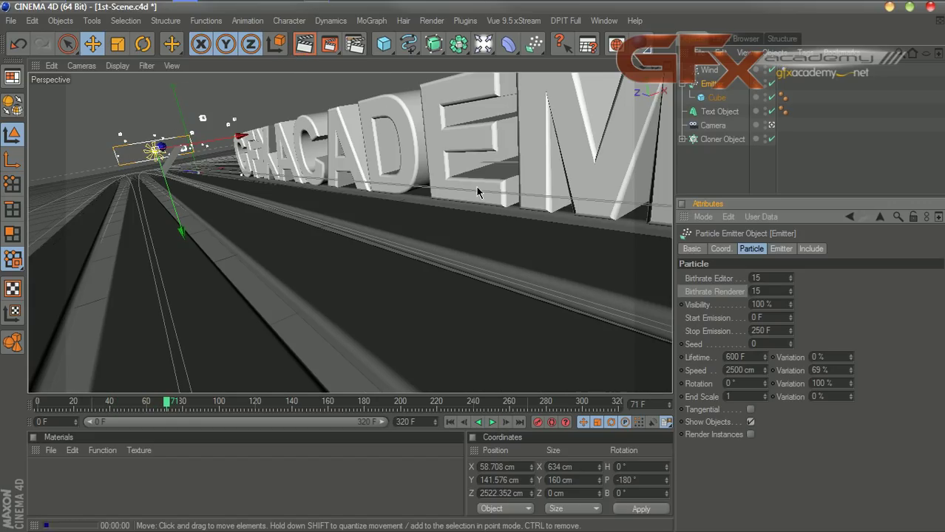
{"action": "key", "text": "ctrl+r"}
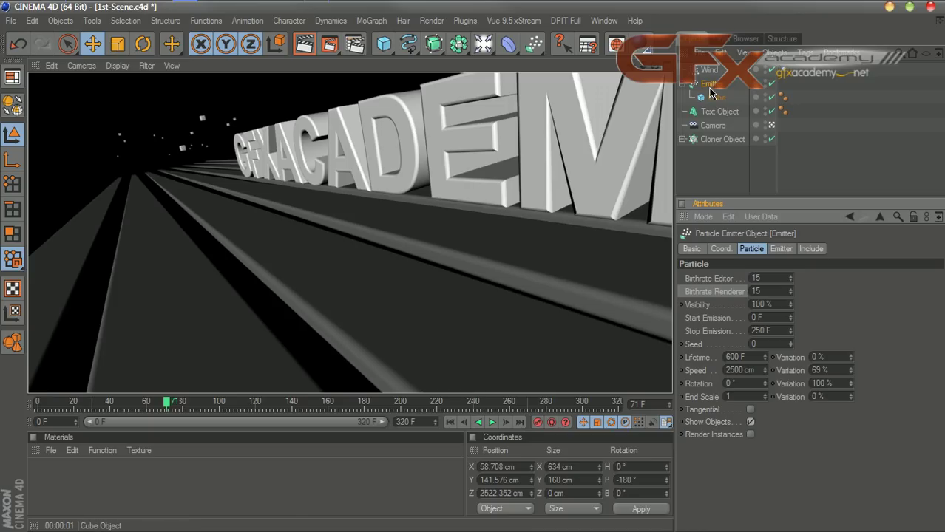
Increase the emitter's editor and renderer birthrates to 25.
{"action": "double_click", "coordinate": [765, 278]}
{"action": "type", "text": "25"}
{"action": "double_click", "coordinate": [755, 291]}
{"action": "type", "text": "2"}
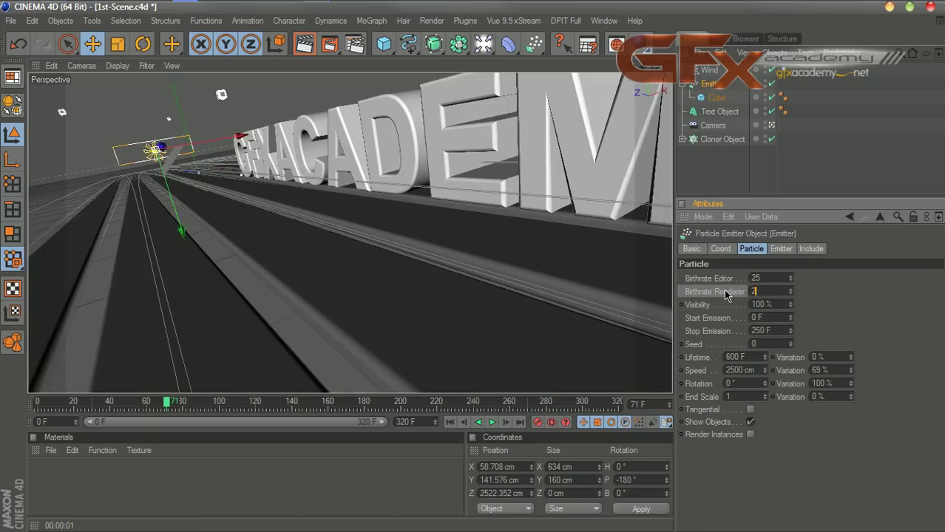
Replay the animation to frame 66, render the view to check the denser particles and return to the first frame.
{"action": "left_click", "coordinate": [449, 422]}
{"action": "left_click", "coordinate": [493, 422]}
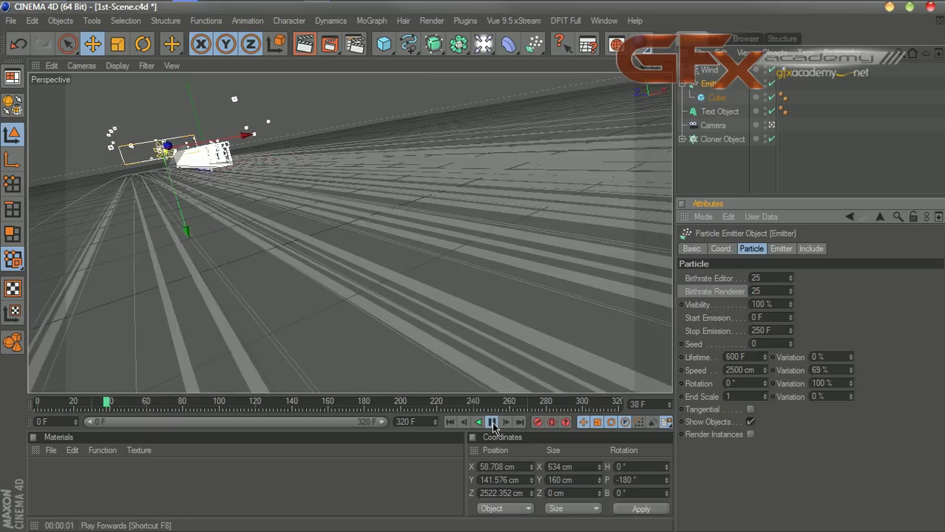
{"action": "left_click", "coordinate": [492, 422]}
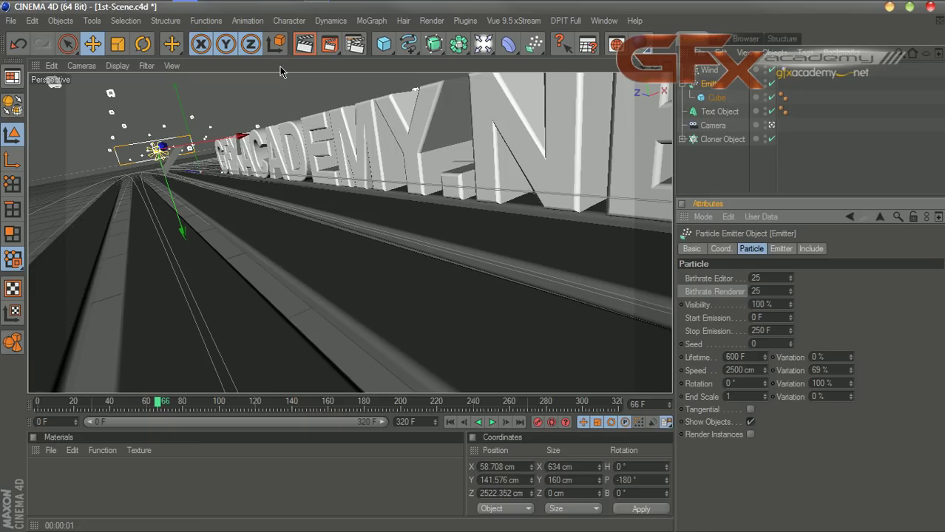
{"action": "left_click", "coordinate": [304, 45]}
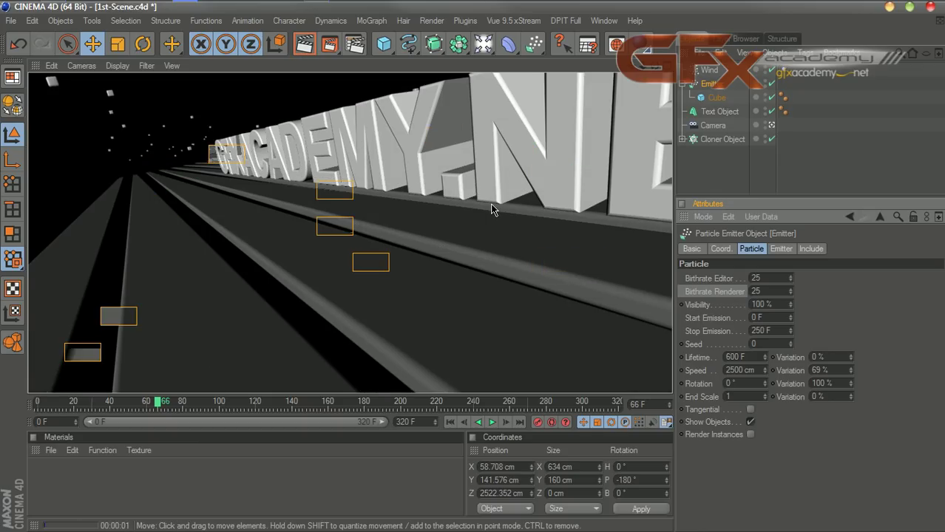
{"action": "left_click", "coordinate": [451, 422]}
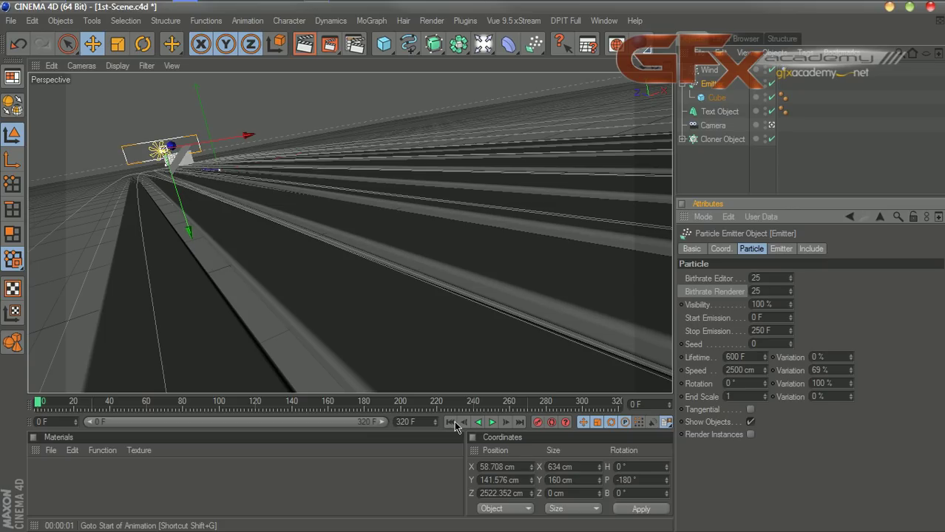